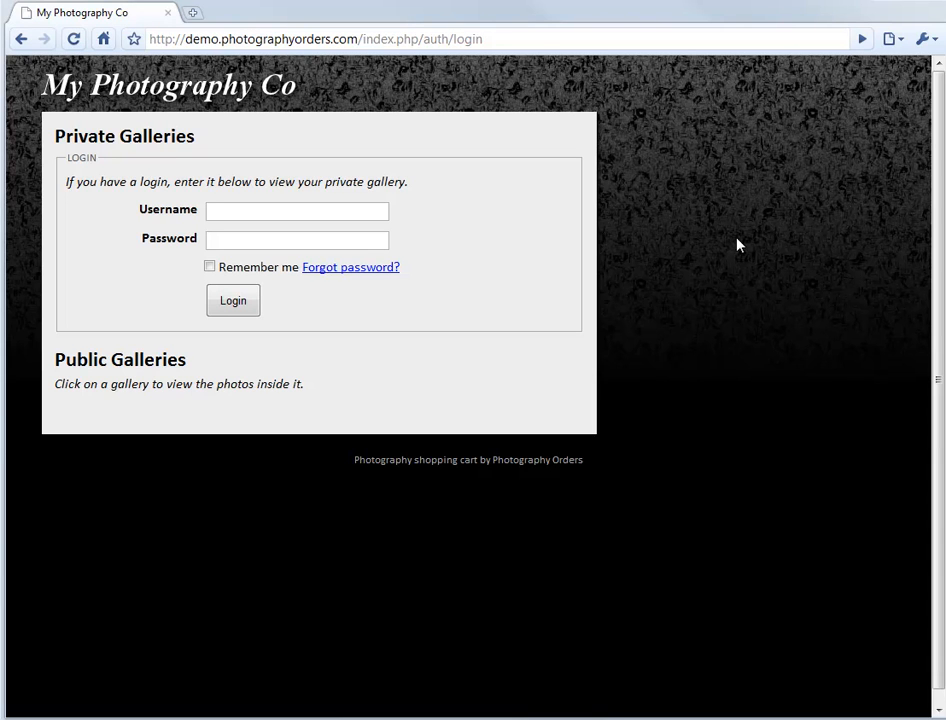
- Log in to the private galleries with username admin and the account password
{"action": "left_click", "coordinate": [352, 211]}
{"action": "type", "text": "admin"}
{"action": "key", "text": "Tab"}
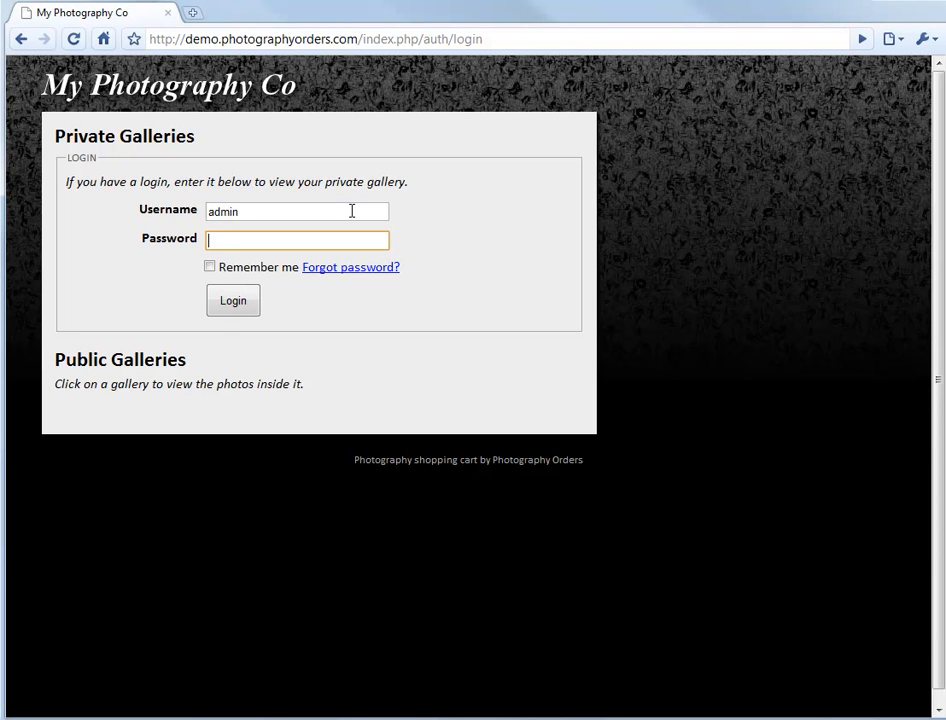
{"action": "key", "text": "Return"}
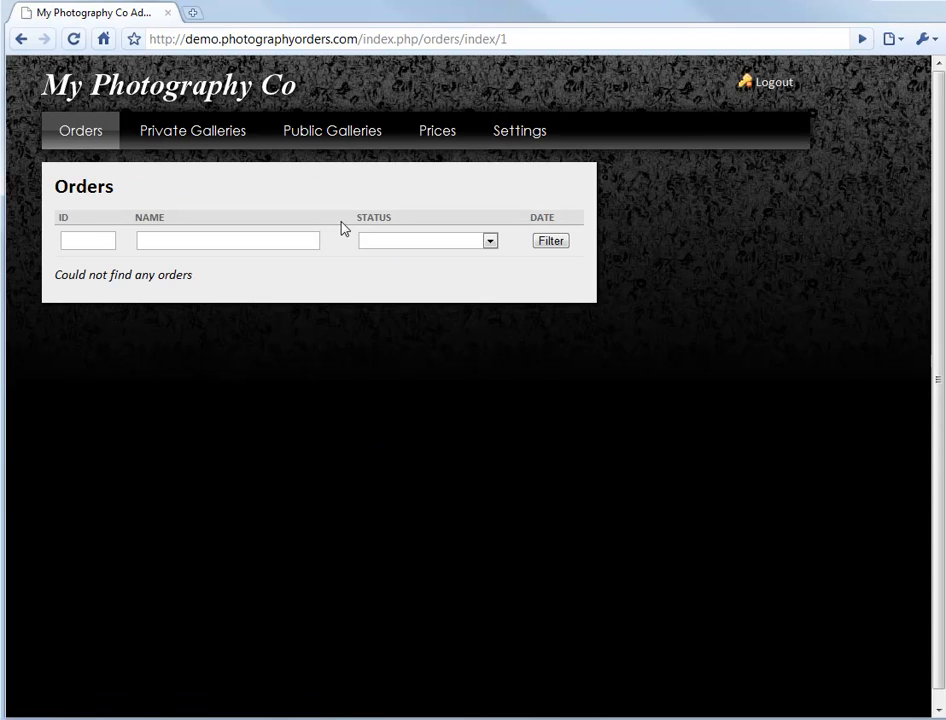
- Open the design customization page in the site settings
{"action": "left_click", "coordinate": [537, 127]}
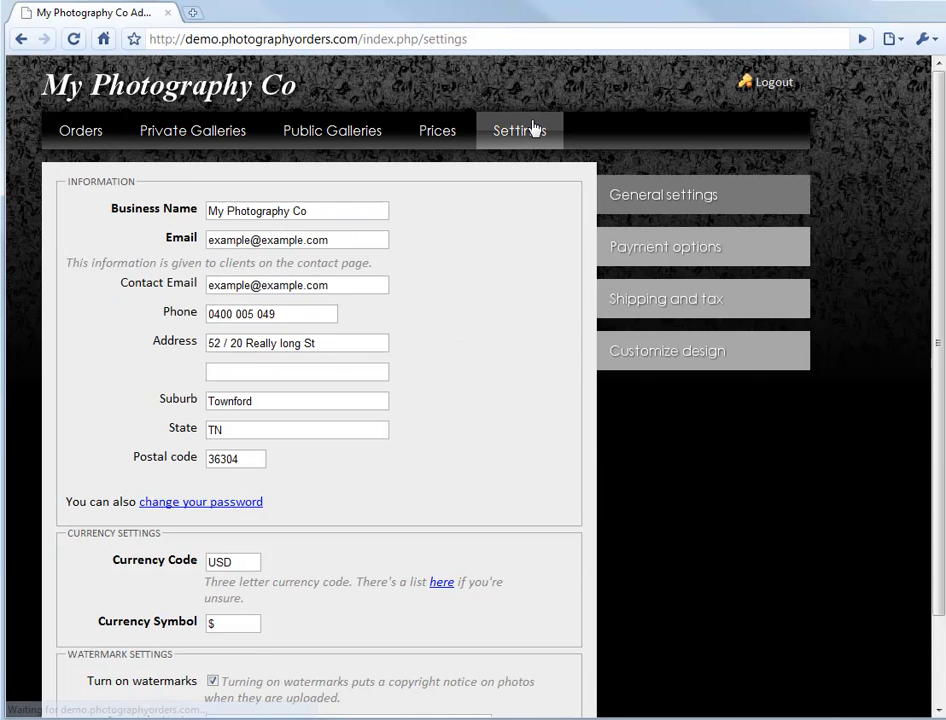
{"action": "left_click", "coordinate": [667, 355]}
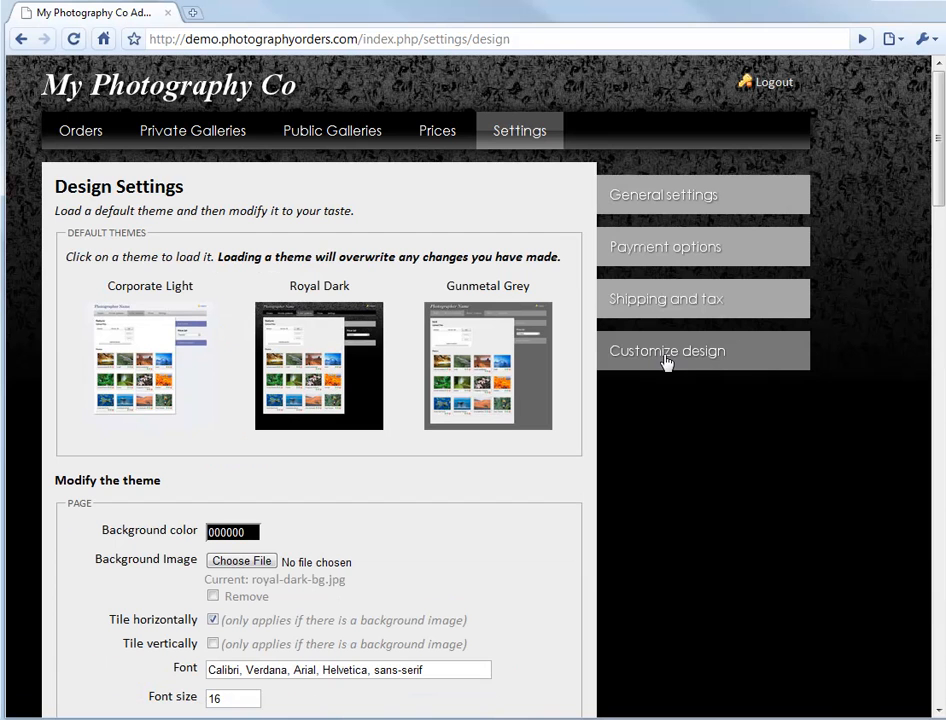
- Load the Corporate Light theme and then the Gunmetal Grey theme, accepting the overwrite each time
{"action": "left_click", "coordinate": [128, 350]}
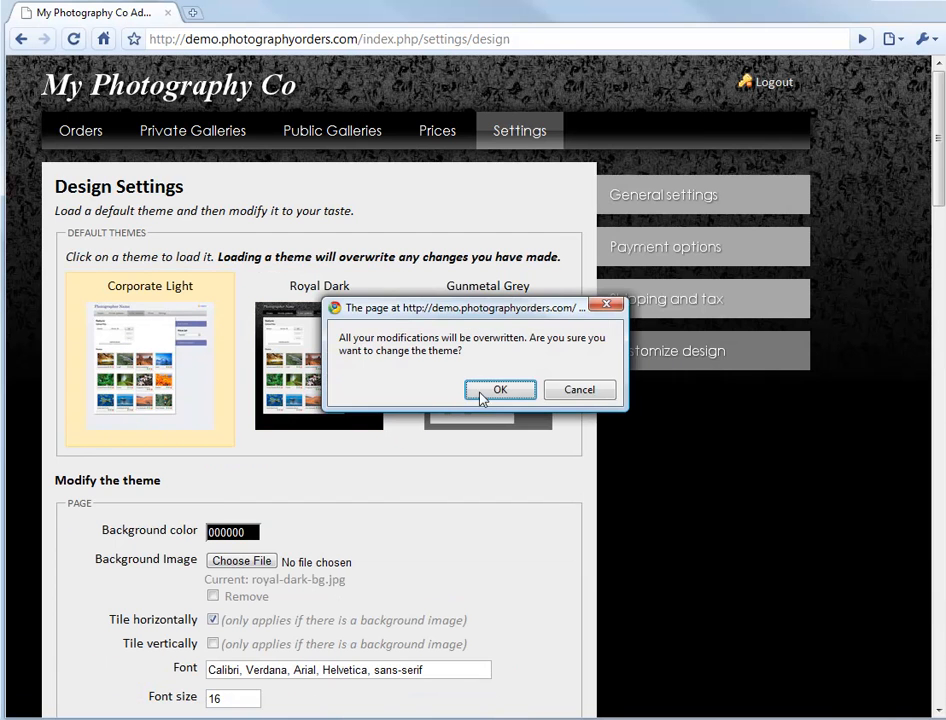
{"action": "left_click", "coordinate": [498, 390]}
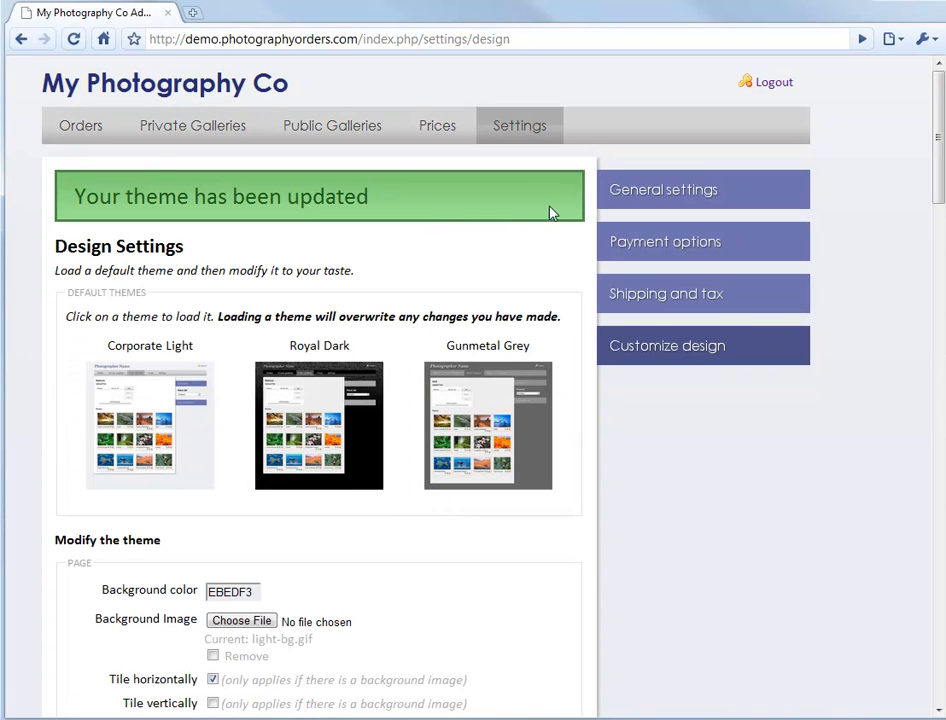
{"action": "left_click", "coordinate": [450, 414]}
{"action": "left_click", "coordinate": [508, 333]}
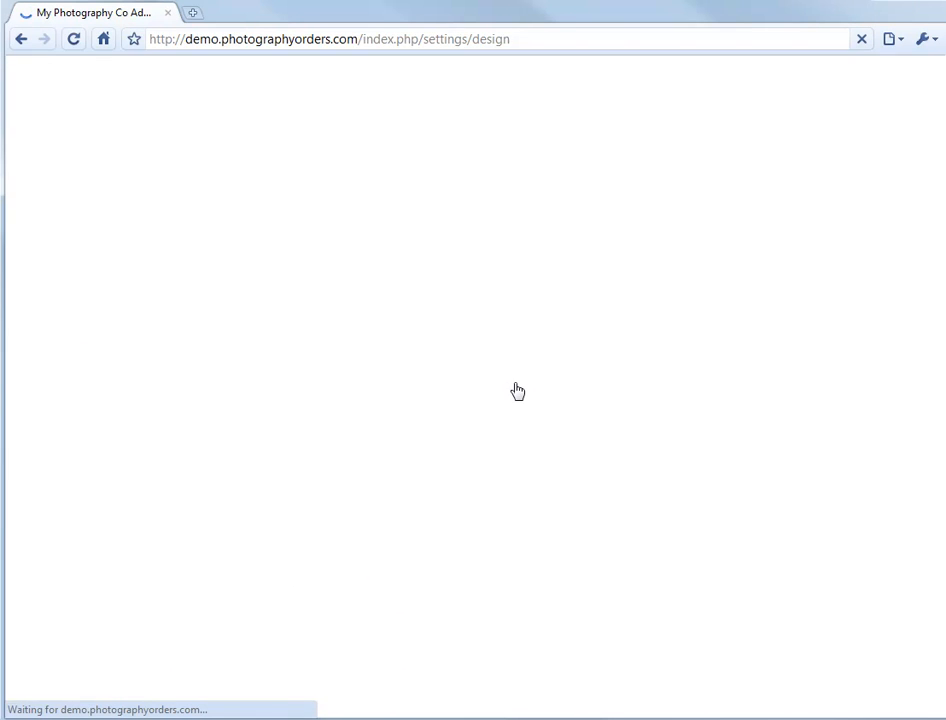
- Load the Royal Dark theme and then the Corporate Light theme, accepting the overwrite each time
{"action": "left_click", "coordinate": [330, 432]}
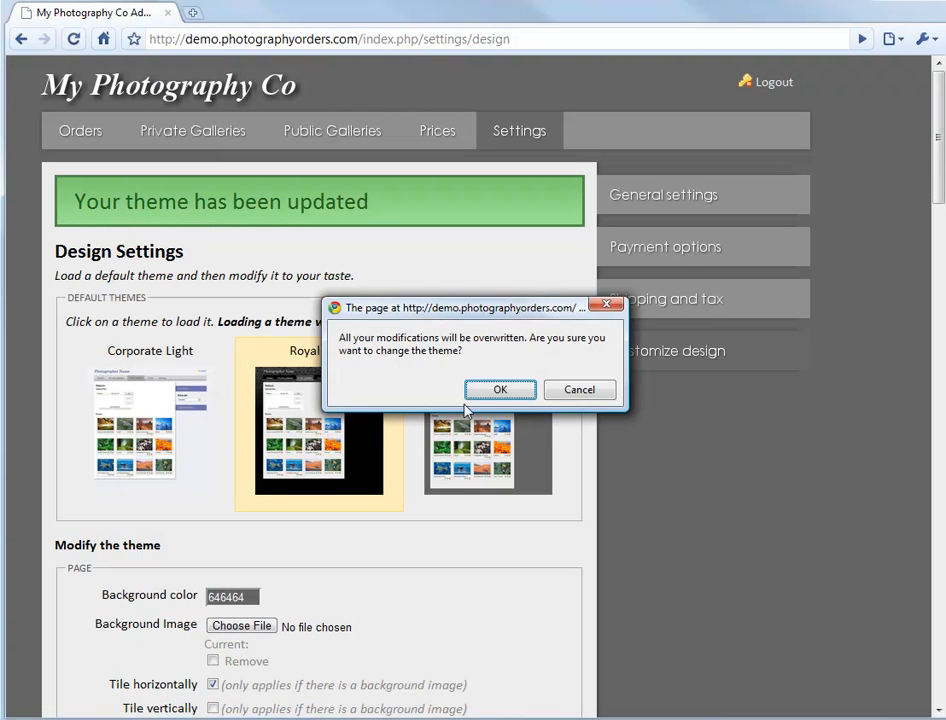
{"action": "left_click", "coordinate": [495, 334]}
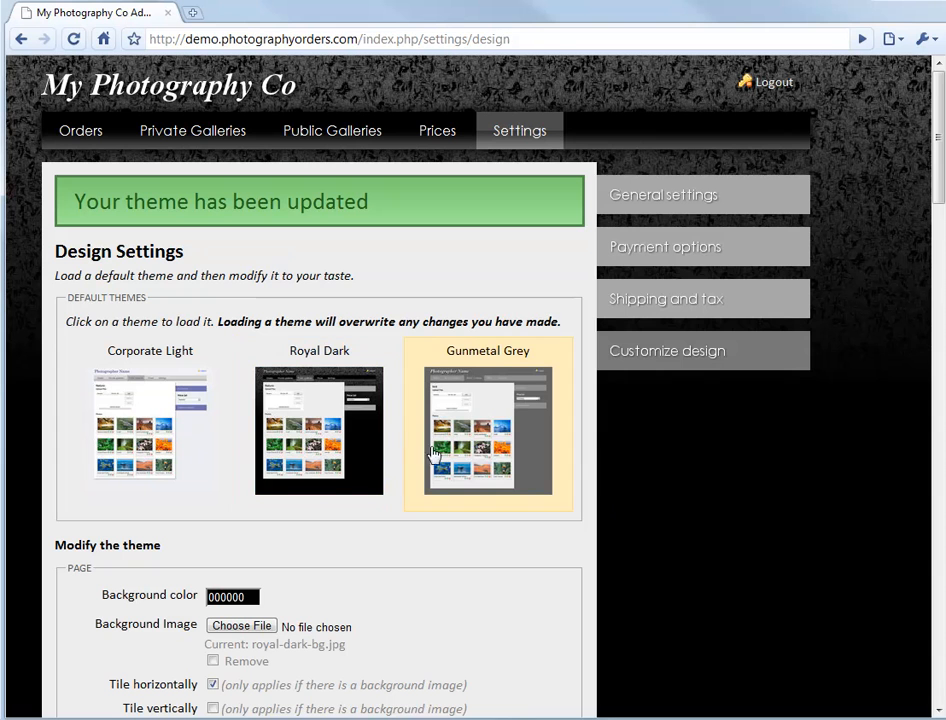
{"action": "left_click", "coordinate": [189, 470]}
{"action": "left_click", "coordinate": [482, 392]}
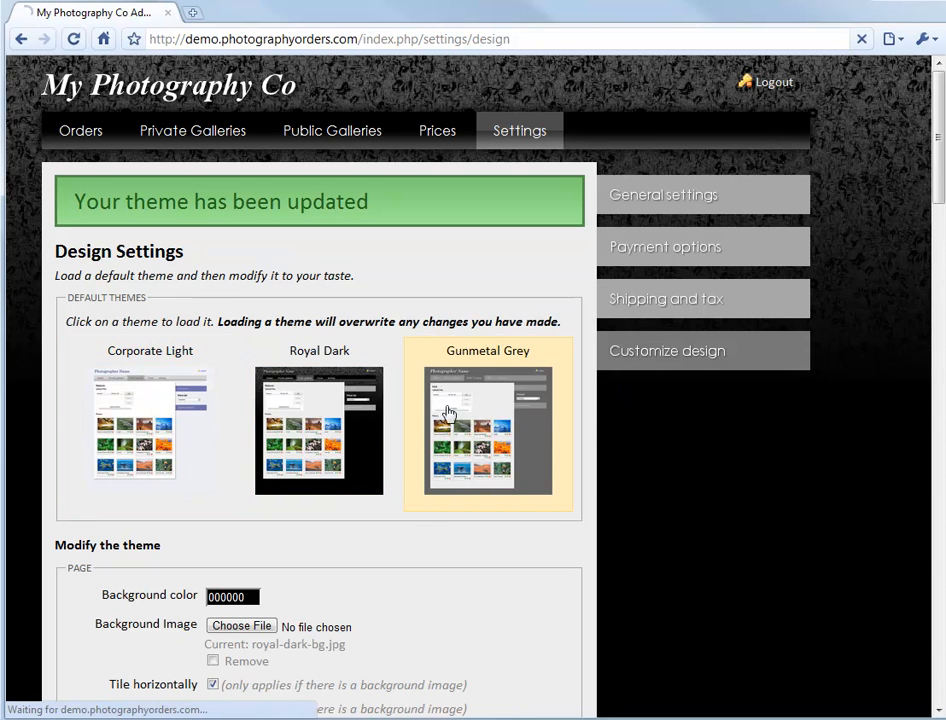
- Load the Gunmetal Grey default theme and accept overwriting the modifications
{"action": "scroll", "coordinate": [118, 507], "scroll_direction": "down", "scroll_amount": 1}
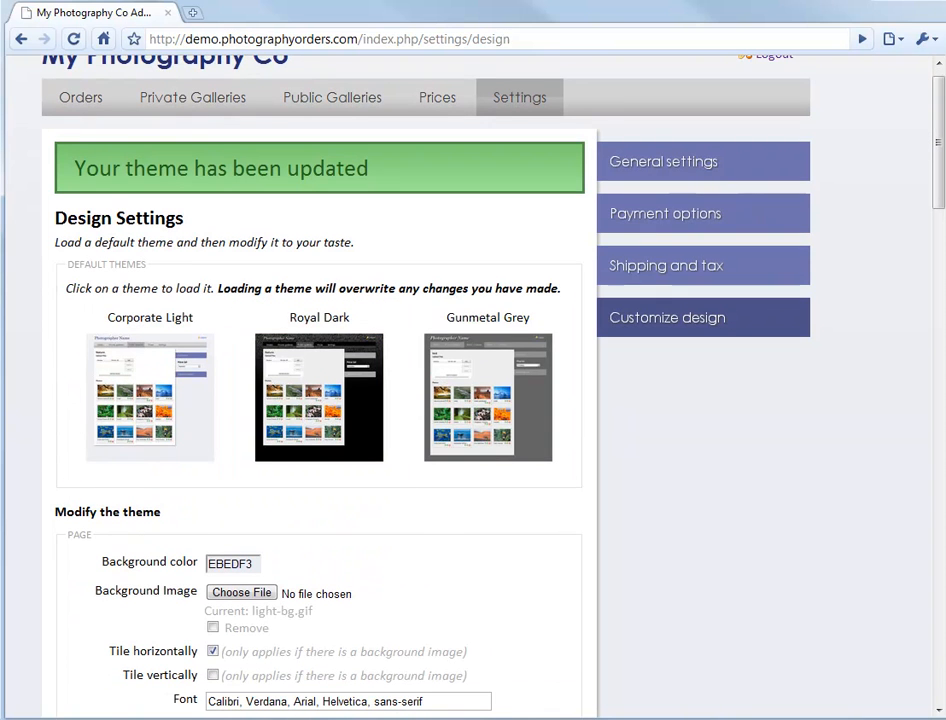
{"action": "left_click", "coordinate": [488, 445]}
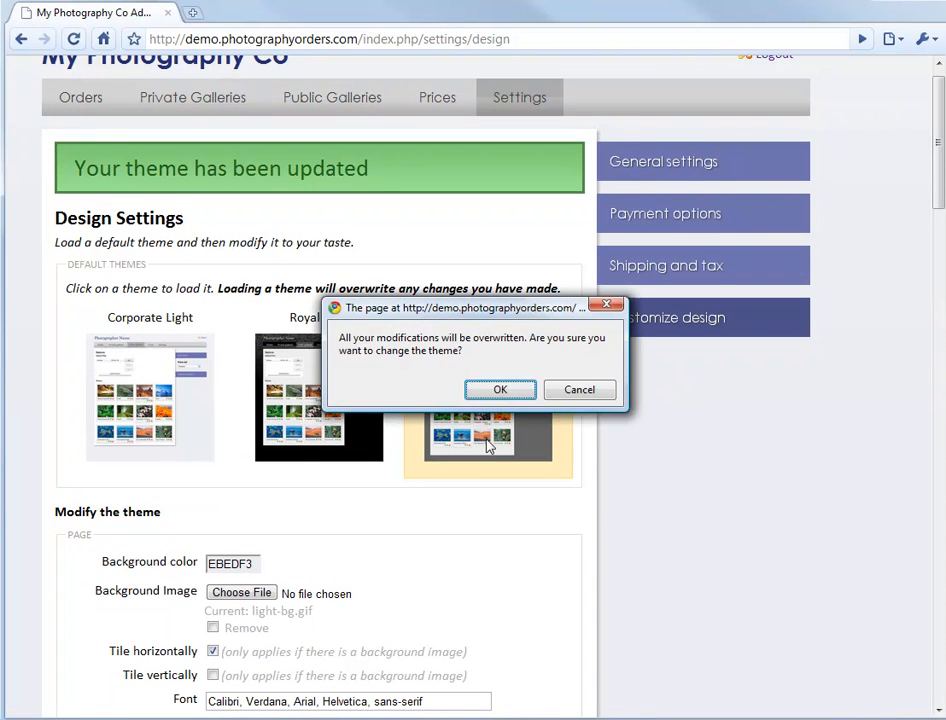
{"action": "left_click", "coordinate": [500, 391]}
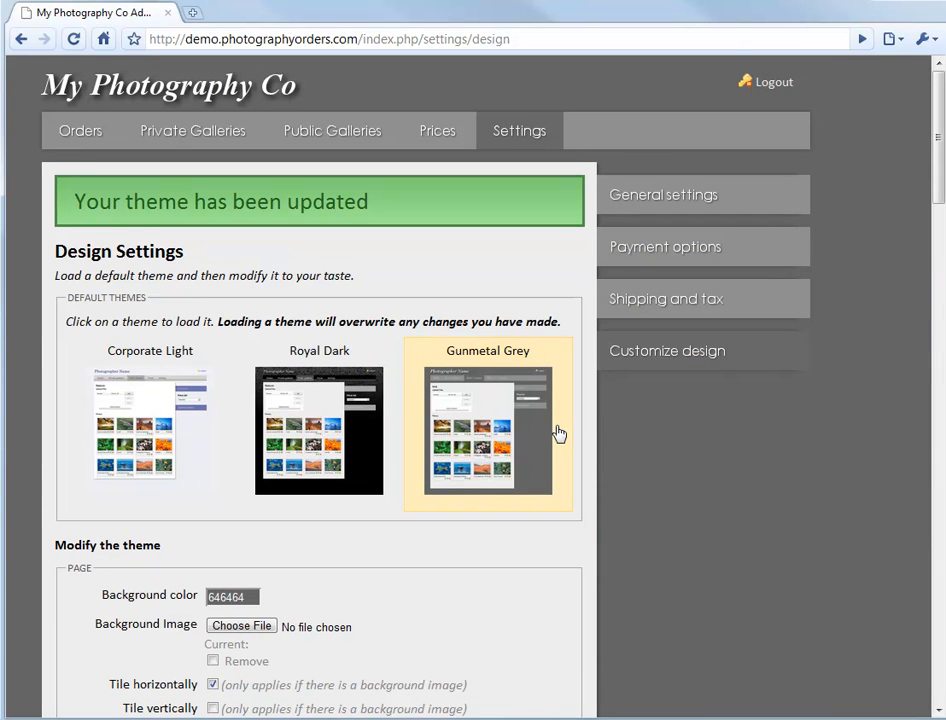
- Load the Royal Dark default theme and accept overwriting the modifications
{"action": "left_click", "coordinate": [335, 453]}
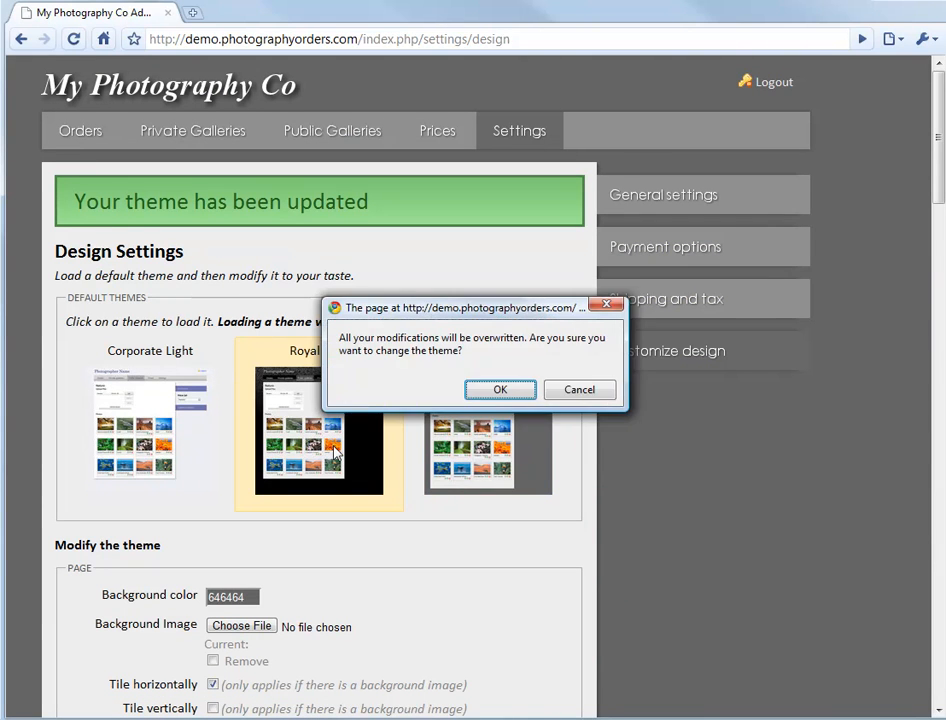
{"action": "left_click", "coordinate": [492, 389]}
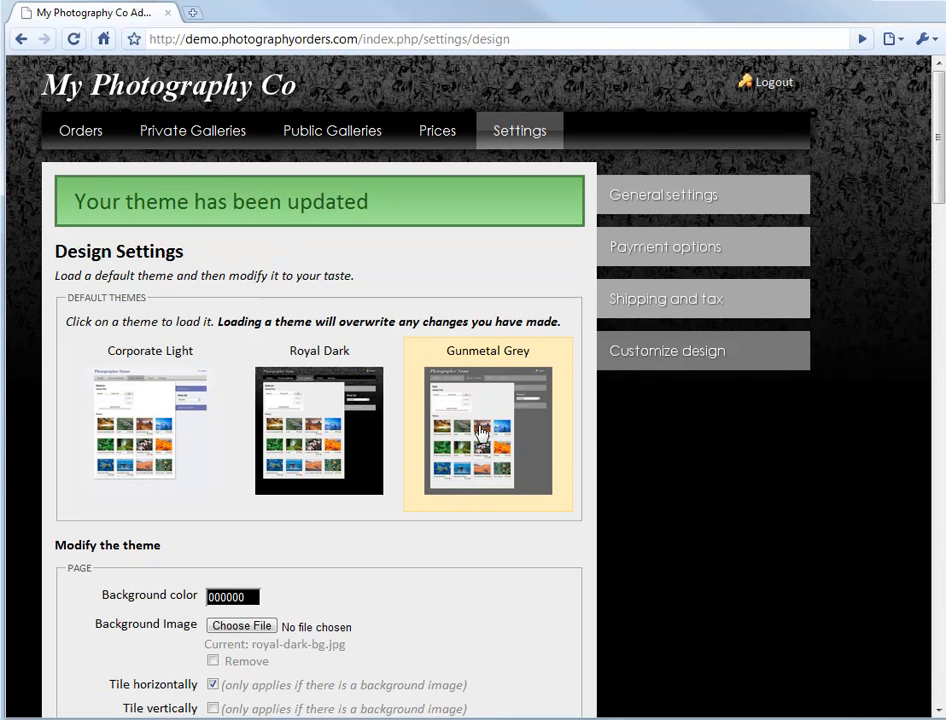
- Look through the theme modification options, from the page section down past the headings and other writing sections
{"action": "scroll", "coordinate": [596, 433], "scroll_direction": "down", "scroll_amount": 3}
{"action": "scroll", "coordinate": [585, 435], "scroll_direction": "up", "scroll_amount": 3}
{"action": "scroll", "coordinate": [583, 438], "scroll_direction": "down", "scroll_amount": 1}
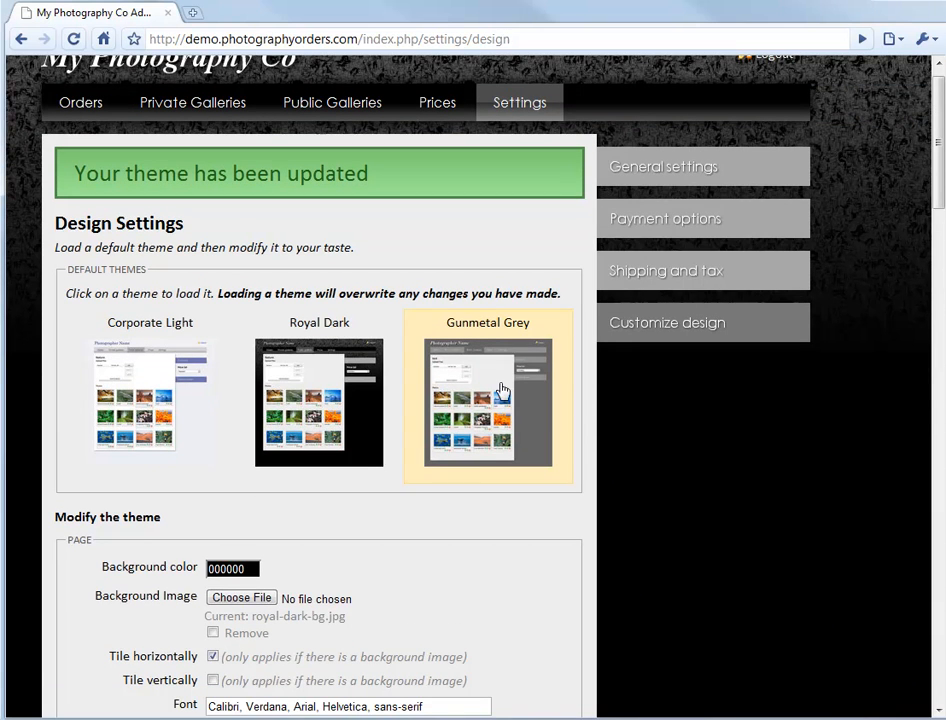
{"action": "scroll", "coordinate": [522, 570], "scroll_direction": "down", "scroll_amount": 3}
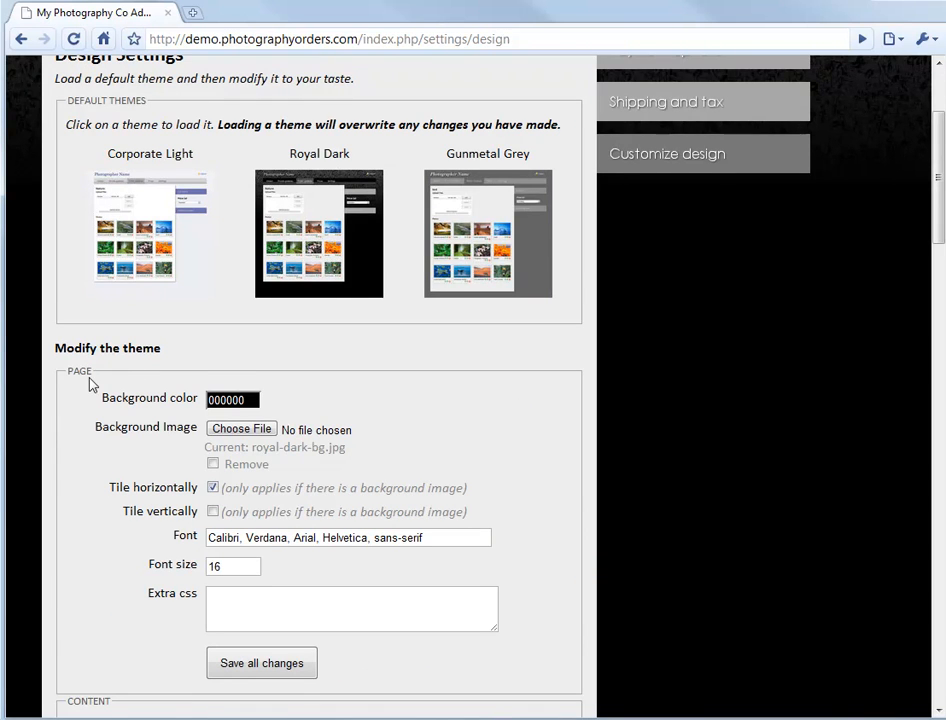
{"action": "scroll", "coordinate": [90, 385], "scroll_direction": "down", "scroll_amount": 19}
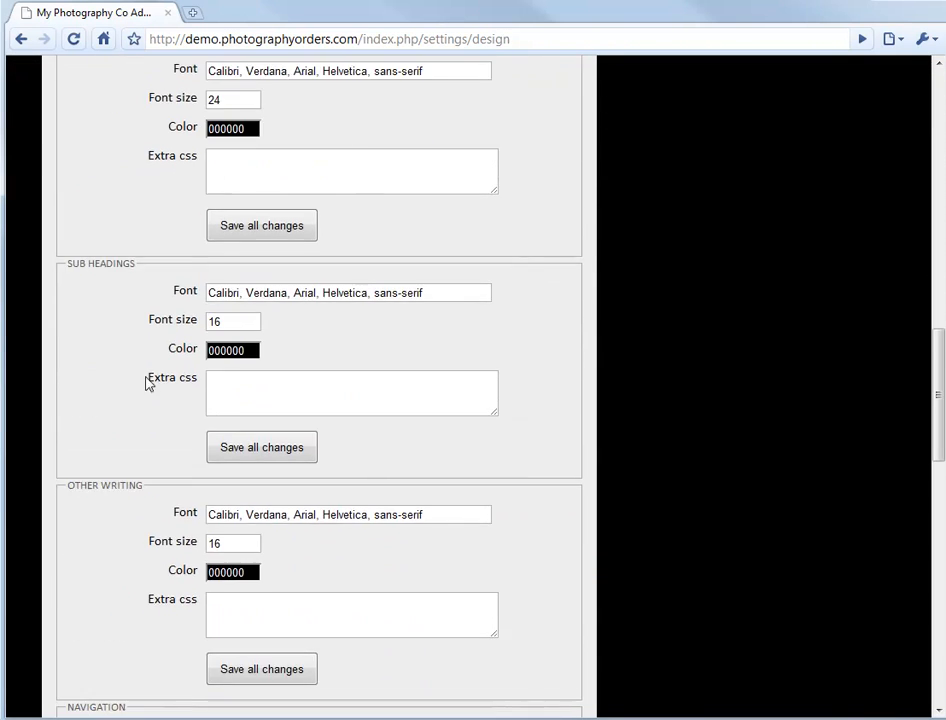
{"action": "scroll", "coordinate": [150, 411], "scroll_direction": "down", "scroll_amount": 9}
{"action": "scroll", "coordinate": [181, 599], "scroll_direction": "up", "scroll_amount": 13}
{"action": "scroll", "coordinate": [389, 562], "scroll_direction": "up", "scroll_amount": 14}
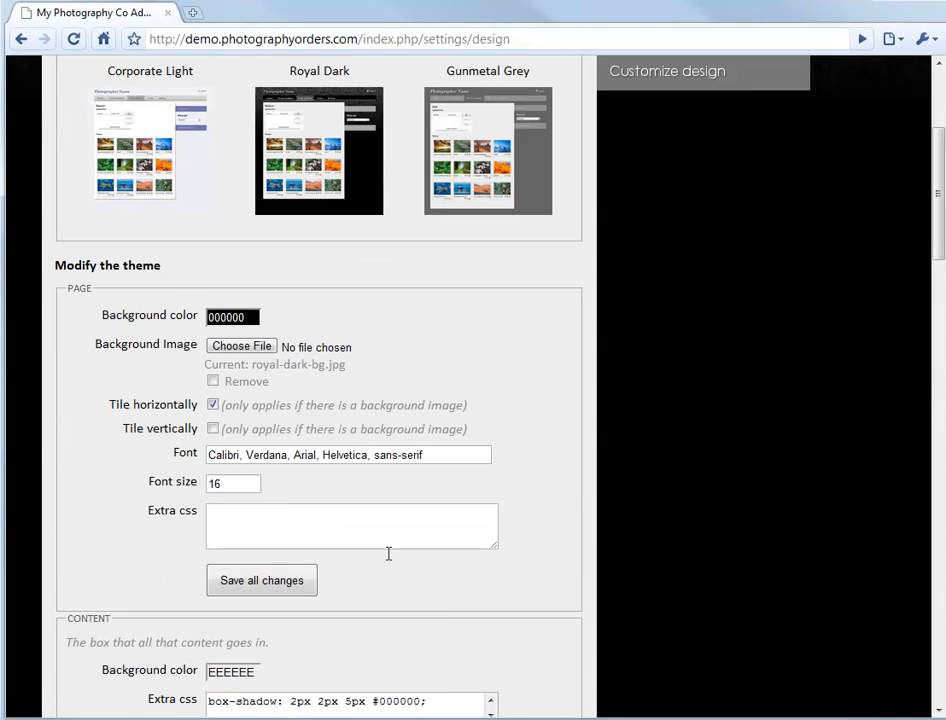
- Set the page background color to the dark red 320404 with the color picker
{"action": "scroll", "coordinate": [389, 553], "scroll_direction": "up", "scroll_amount": 1}
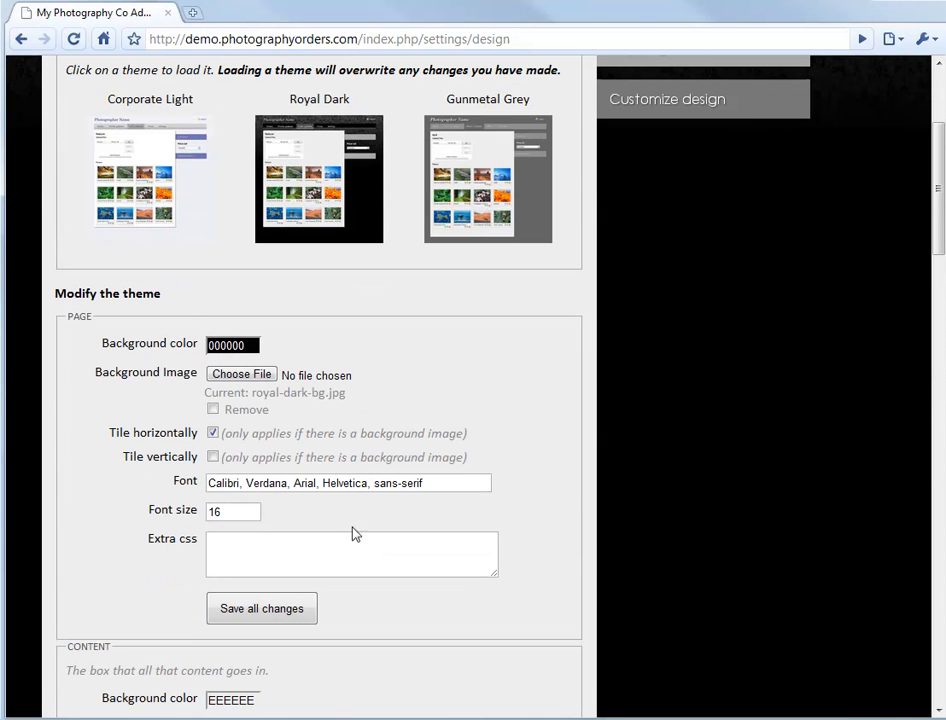
{"action": "left_click", "coordinate": [230, 346]}
{"action": "left_click", "coordinate": [358, 413]}
{"action": "left_click_drag", "start_coordinate": [361, 415], "coordinate": [362, 421]}
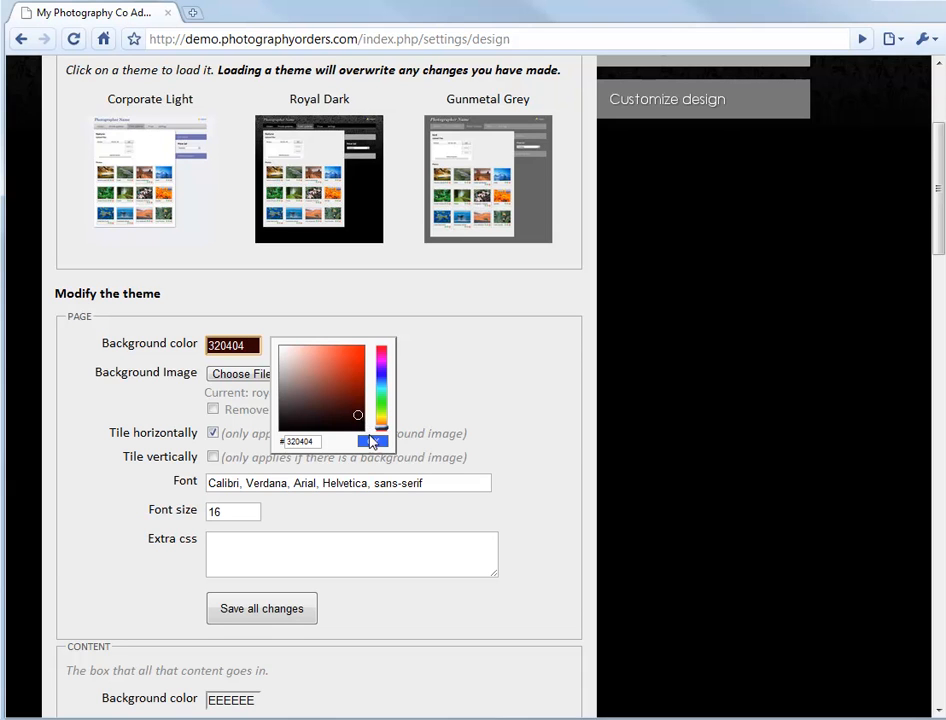
{"action": "left_click", "coordinate": [372, 443]}
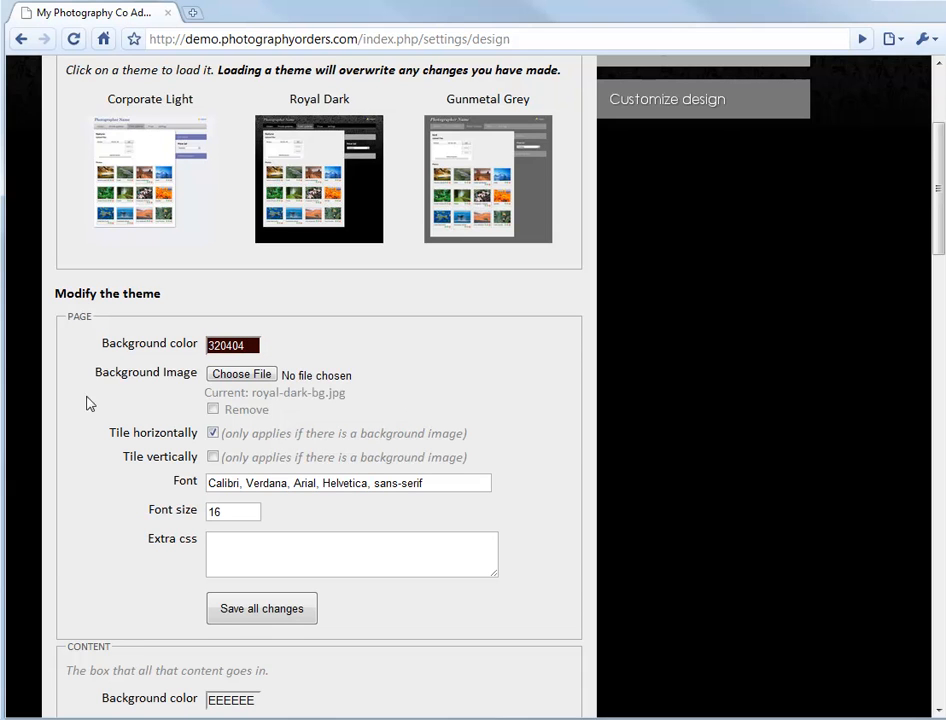
- Remove the page's background image, turn off horizontal tiling, and save all changes
{"action": "left_click", "coordinate": [213, 409]}
{"action": "mouse_move", "coordinate": [940, 200]}
{"action": "left_mouse_down"}
{"action": "mouse_move", "coordinate": [938, 130]}
{"action": "mouse_move", "coordinate": [939, 198]}
{"action": "left_mouse_up"}
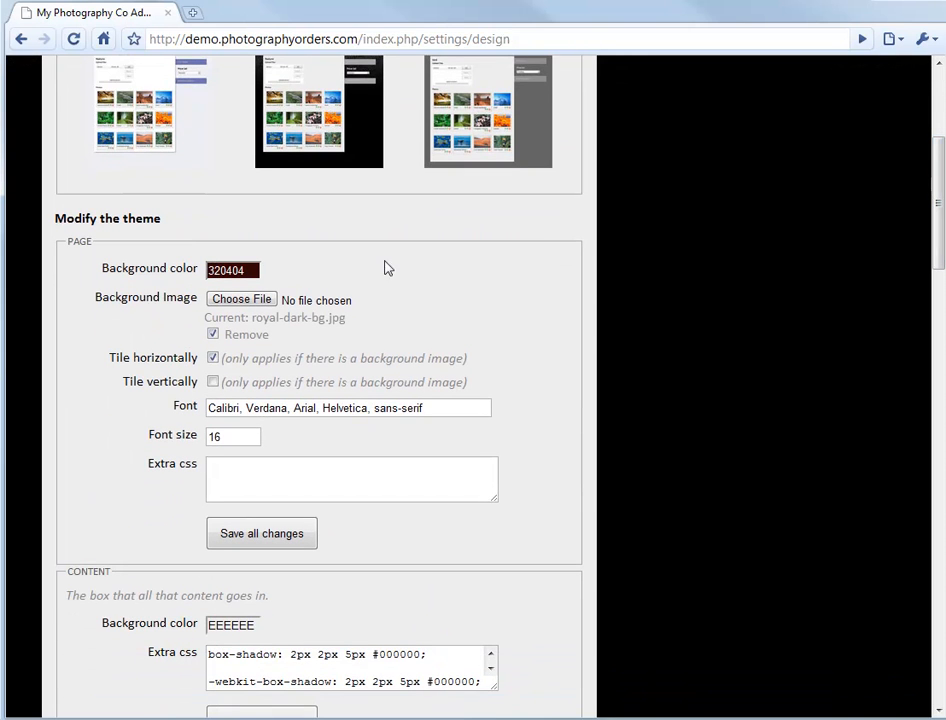
{"action": "left_click", "coordinate": [213, 358]}
{"action": "left_click", "coordinate": [295, 543]}
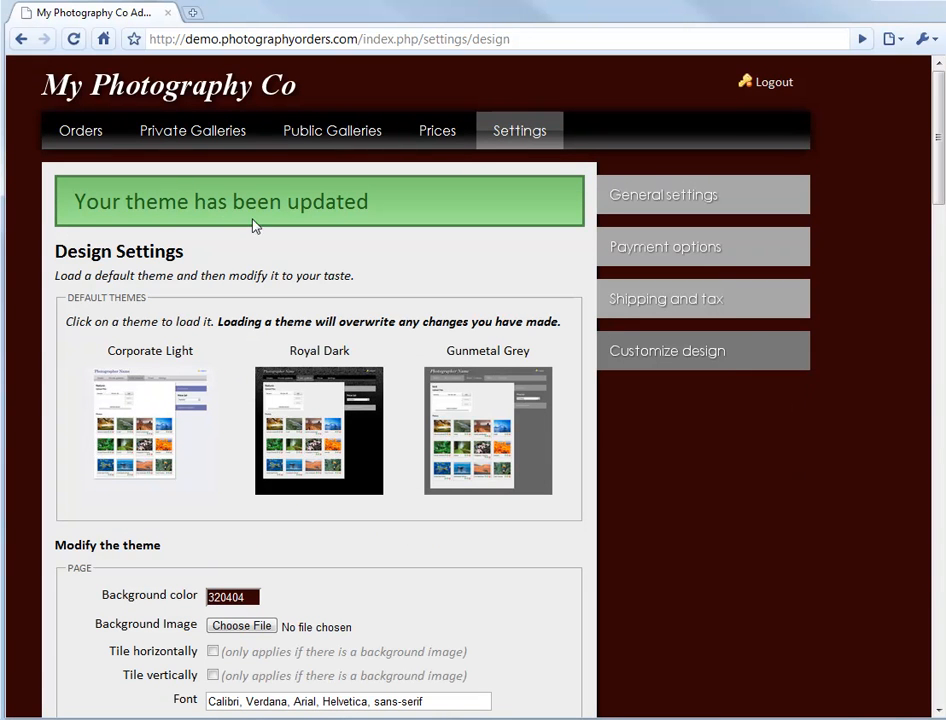
- Review the updated page design and compare the Content and Logo settings with the content box and site title
{"action": "scroll", "coordinate": [707, 401], "scroll_direction": "down", "scroll_amount": 3}
{"action": "scroll", "coordinate": [822, 453], "scroll_direction": "up", "scroll_amount": 3}
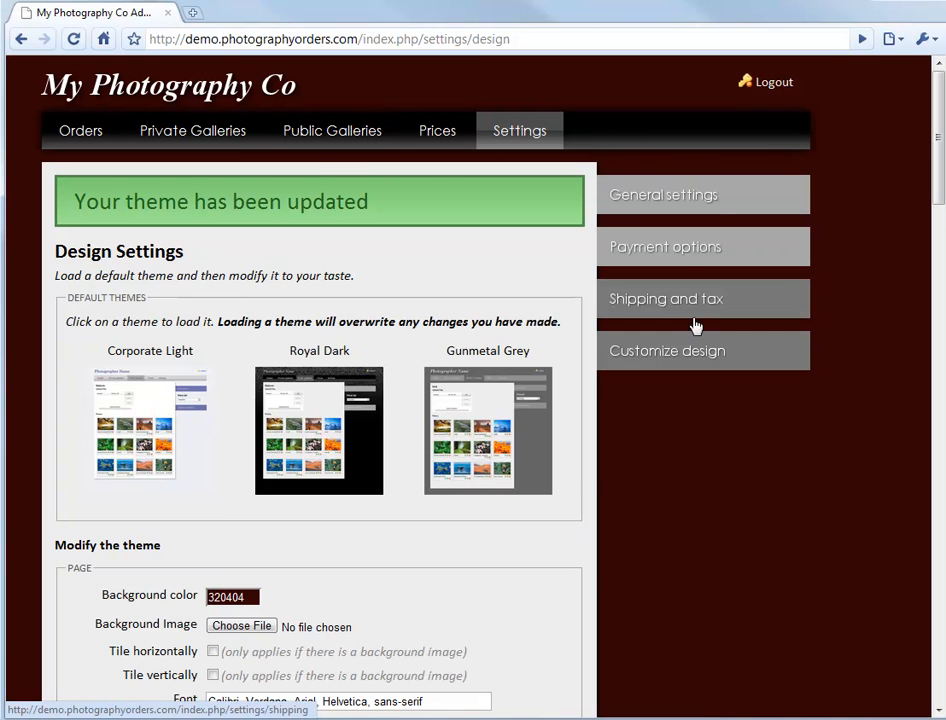
{"action": "scroll", "coordinate": [236, 447], "scroll_direction": "down", "scroll_amount": 5}
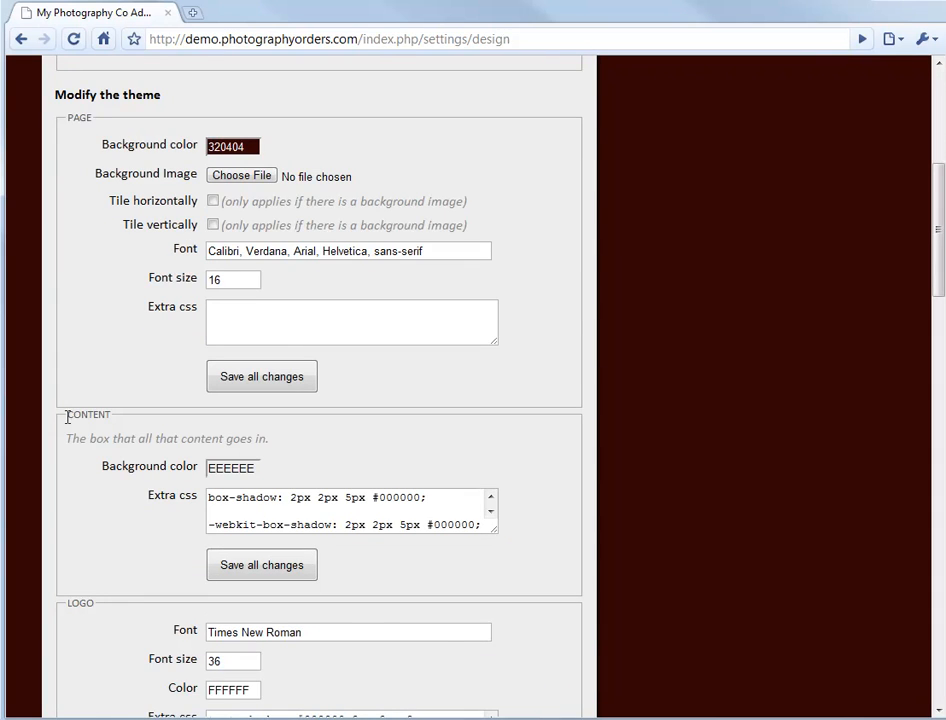
{"action": "scroll", "coordinate": [469, 331], "scroll_direction": "up", "scroll_amount": 4}
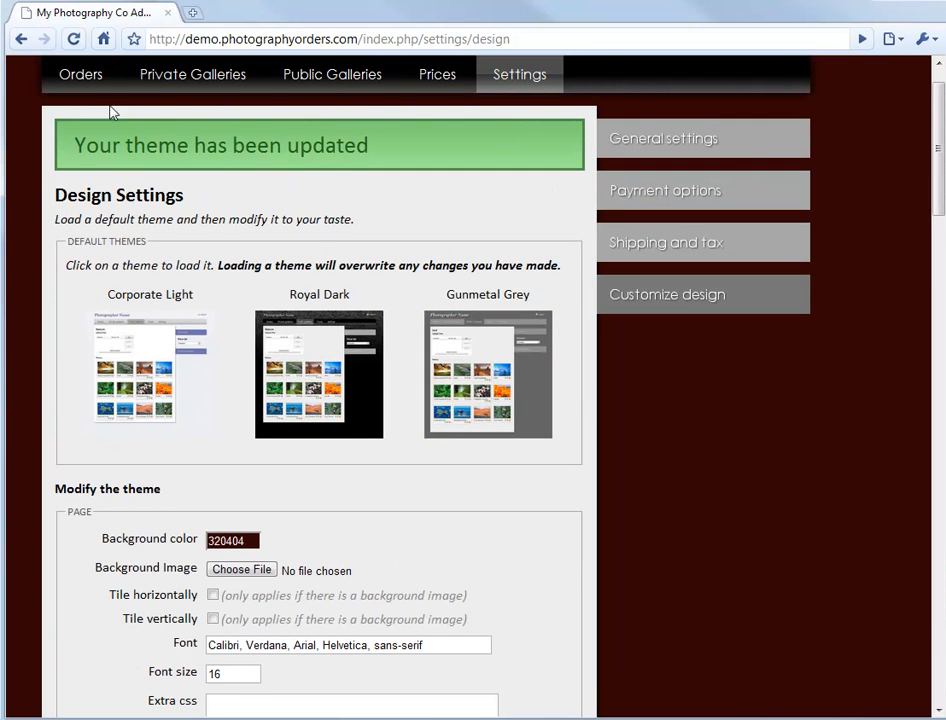
{"action": "scroll", "coordinate": [63, 528], "scroll_direction": "down", "scroll_amount": 6}
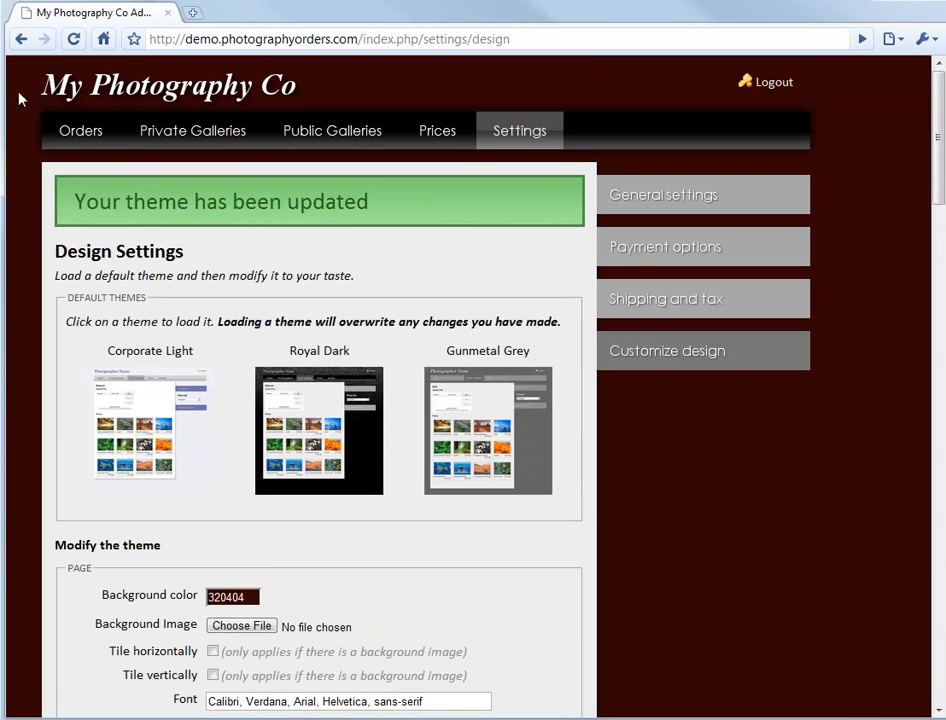
{"action": "left_click_drag", "start_coordinate": [20, 92], "coordinate": [333, 84]}
{"action": "left_click", "coordinate": [333, 84]}
- Examine the Logo section's extra CSS and the Main Headings settings, and highlight the Design Settings heading they style
{"action": "scroll", "coordinate": [338, 386], "scroll_direction": "down", "scroll_amount": 6}
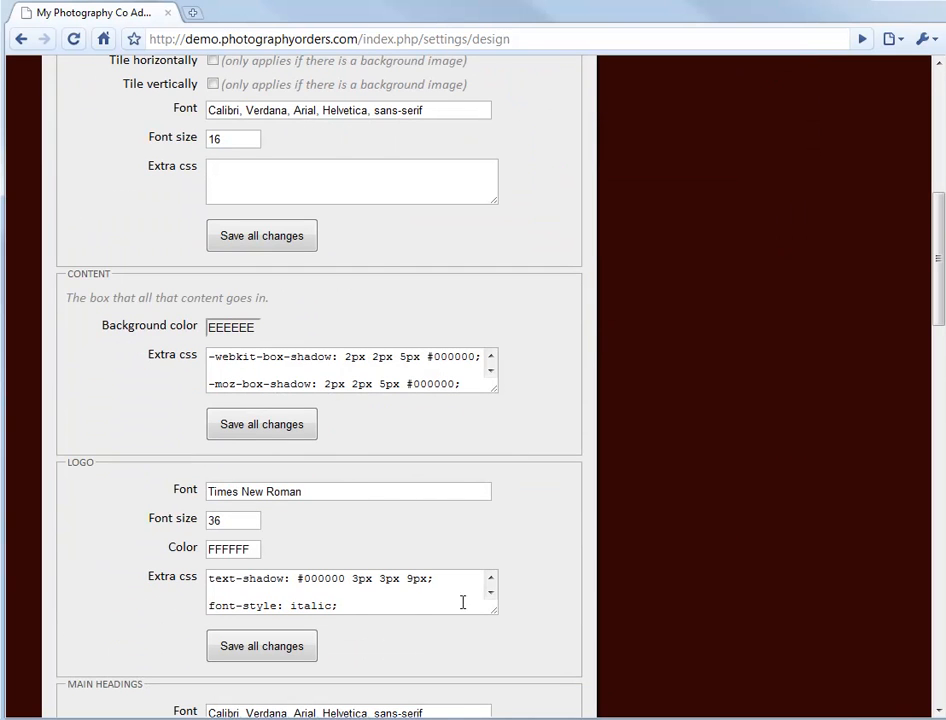
{"action": "scroll", "coordinate": [309, 594], "scroll_direction": "down", "scroll_amount": 3}
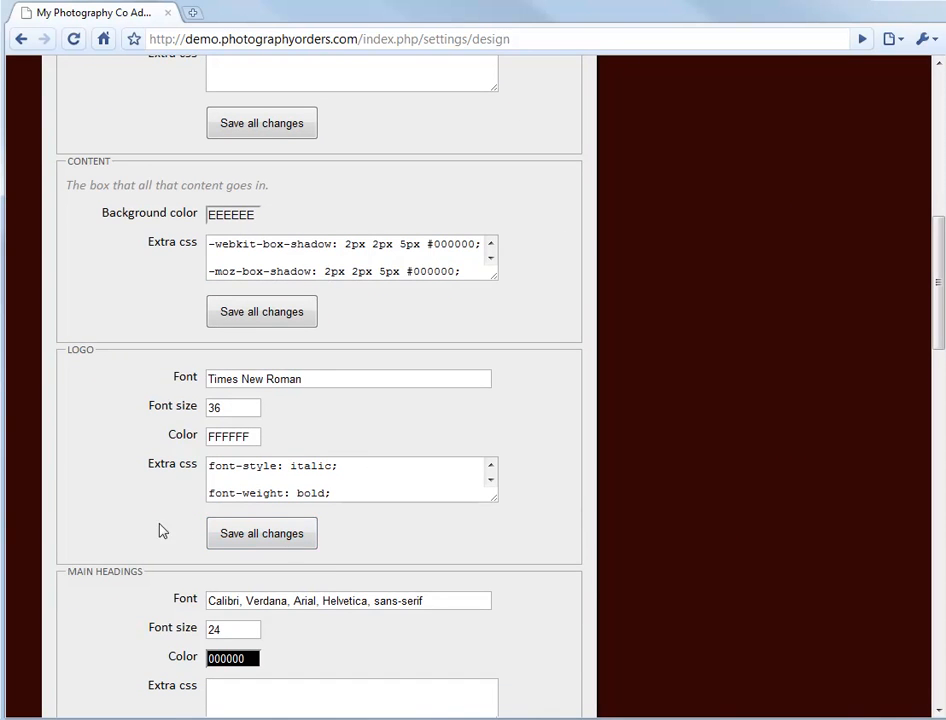
{"action": "scroll", "coordinate": [140, 530], "scroll_direction": "down", "scroll_amount": 1}
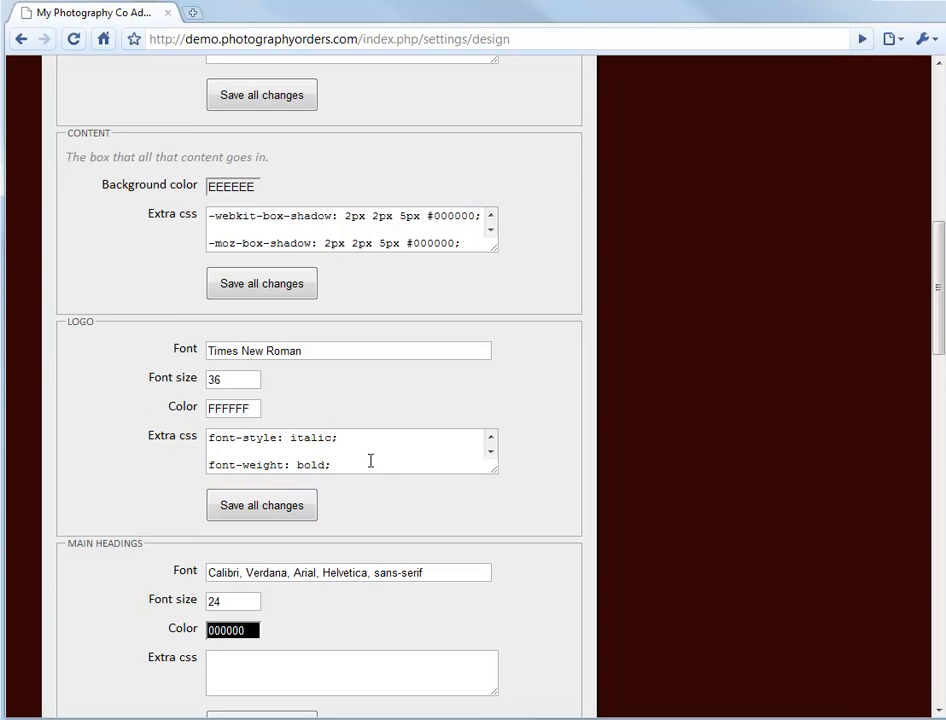
{"action": "scroll", "coordinate": [100, 520], "scroll_direction": "down", "scroll_amount": 2}
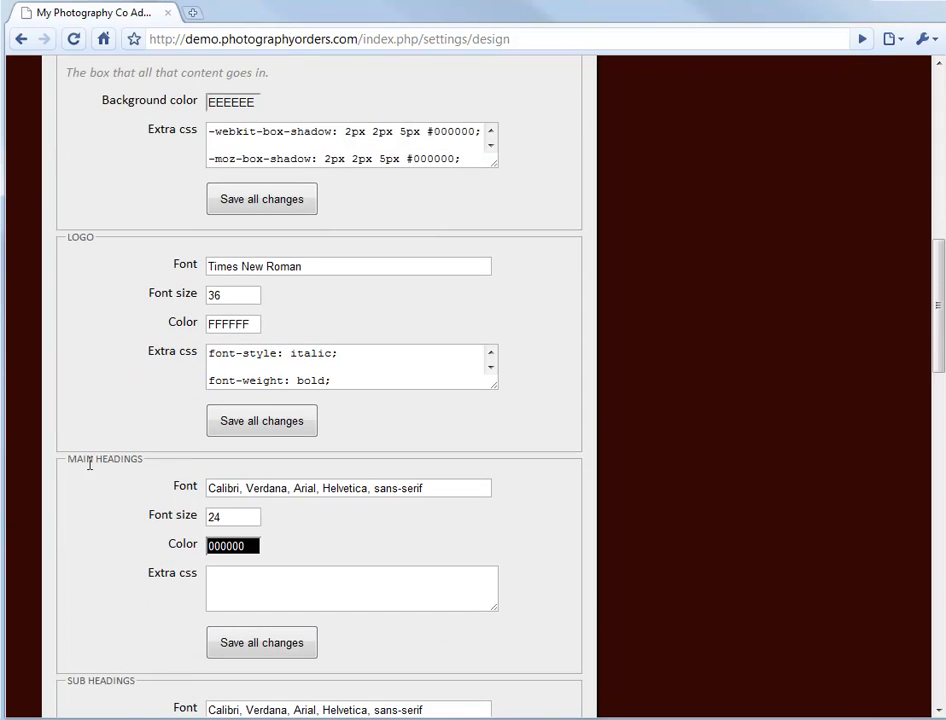
{"action": "scroll", "coordinate": [75, 465], "scroll_direction": "up", "scroll_amount": 18}
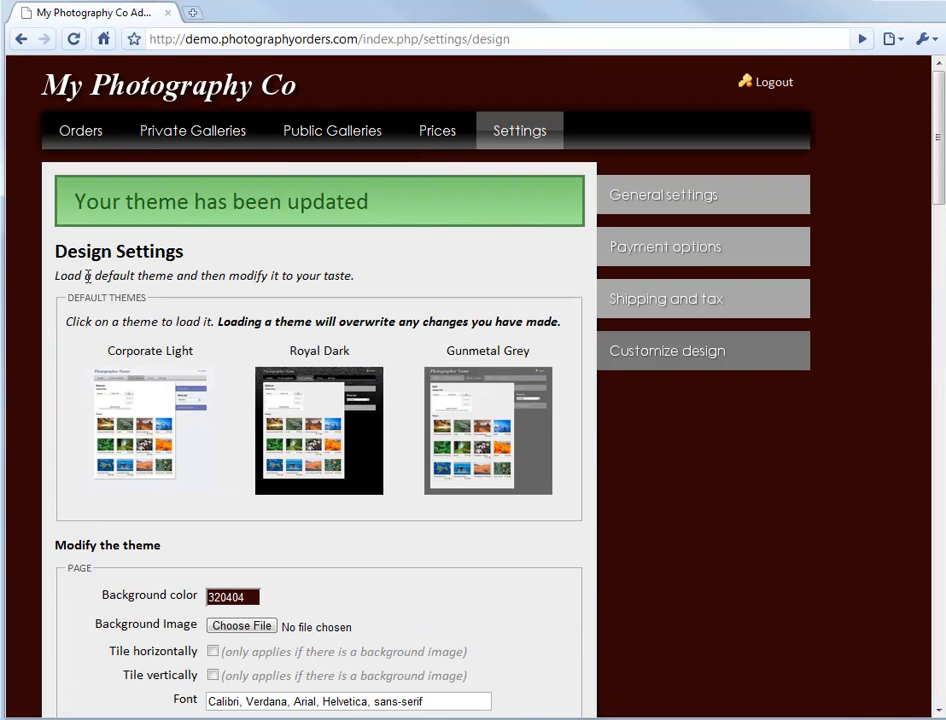
{"action": "left_click_drag", "start_coordinate": [55, 251], "coordinate": [198, 248]}
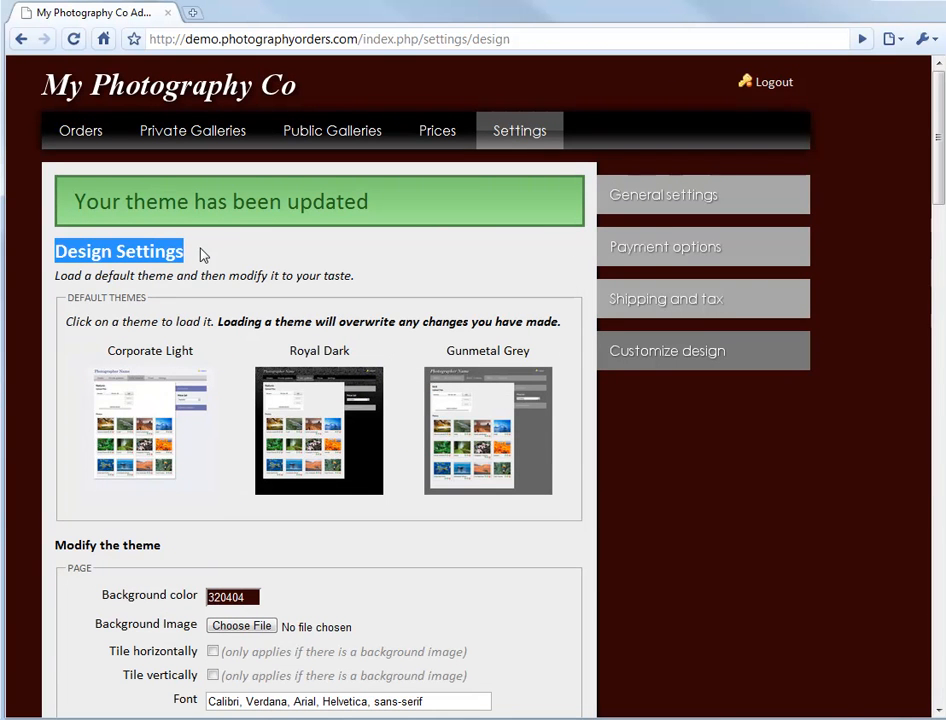
- Highlight the "Modify the theme" subheading to identify the text styled by the Sub Headings settings
{"action": "left_click", "coordinate": [196, 266]}
{"action": "left_click_drag", "start_coordinate": [157, 547], "coordinate": [55, 546]}
{"action": "mouse_move", "coordinate": [56, 546]}
{"action": "left_mouse_down"}
{"action": "mouse_move", "coordinate": [173, 538]}
{"action": "mouse_move", "coordinate": [59, 547]}
{"action": "left_mouse_up"}
{"action": "left_click", "coordinate": [172, 543]}
{"action": "left_click", "coordinate": [99, 541]}
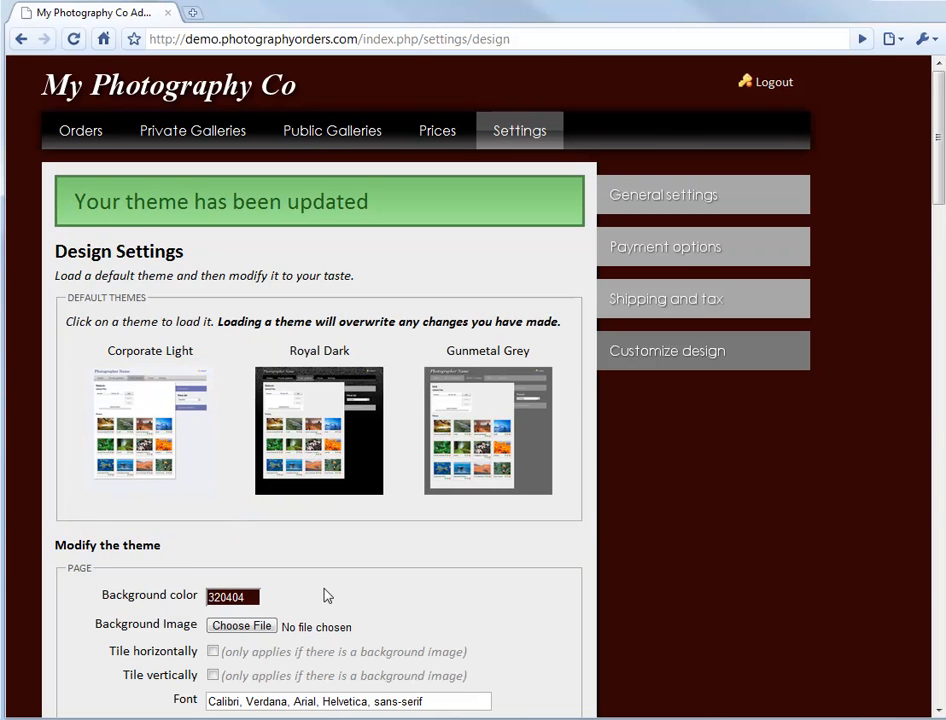
- Copy the page background color 320404 and apply it as the Main Headings color
{"action": "scroll", "coordinate": [325, 596], "scroll_direction": "down", "scroll_amount": 6}
{"action": "scroll", "coordinate": [327, 595], "scroll_direction": "up", "scroll_amount": 2}
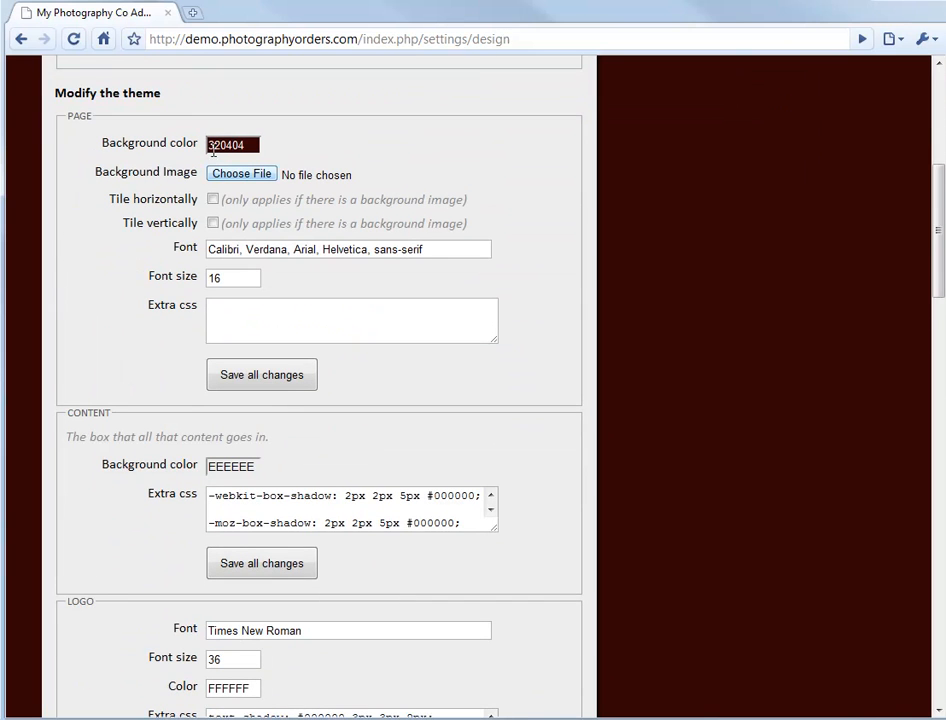
{"action": "left_click_drag", "start_coordinate": [251, 145], "coordinate": [213, 141]}
{"action": "key", "text": "ctrl+c"}
{"action": "left_click", "coordinate": [229, 145]}
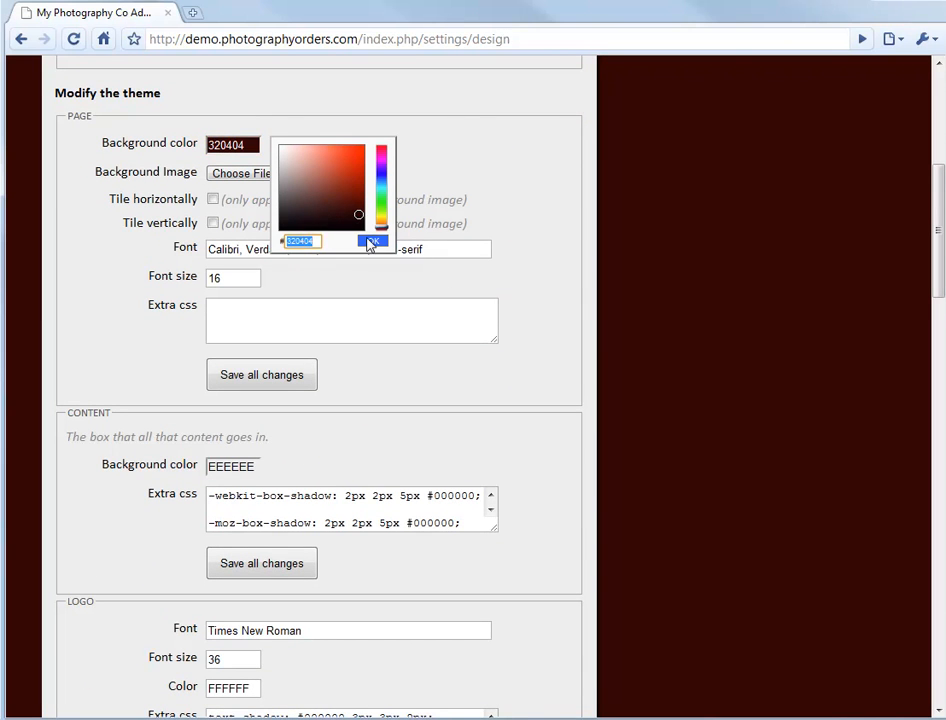
{"action": "left_click", "coordinate": [372, 241]}
{"action": "scroll", "coordinate": [270, 287], "scroll_direction": "down", "scroll_amount": 5}
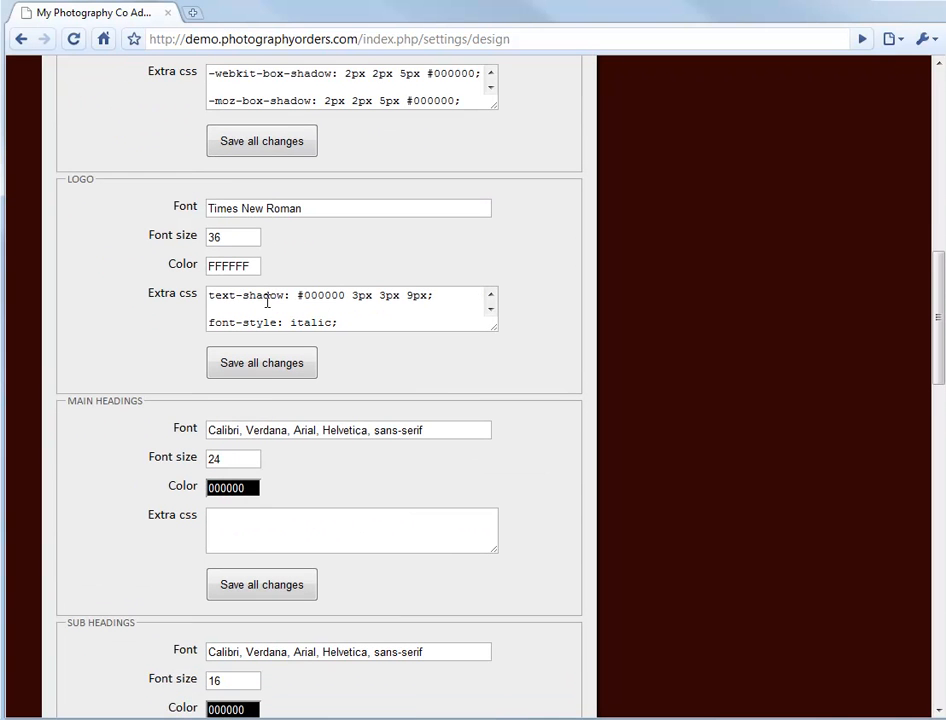
{"action": "left_click", "coordinate": [245, 485]}
{"action": "left_click_drag", "start_coordinate": [316, 583], "coordinate": [289, 585]}
{"action": "key", "text": "ctrl+v"}
{"action": "left_click", "coordinate": [374, 584]}
- Set the Sub Headings color to 320404 as well and save all changes
{"action": "scroll", "coordinate": [358, 607], "scroll_direction": "down", "scroll_amount": 1}
{"action": "double_click", "coordinate": [252, 625]}
{"action": "scroll", "coordinate": [387, 604], "scroll_direction": "down", "scroll_amount": 2}
{"action": "left_click", "coordinate": [246, 456]}
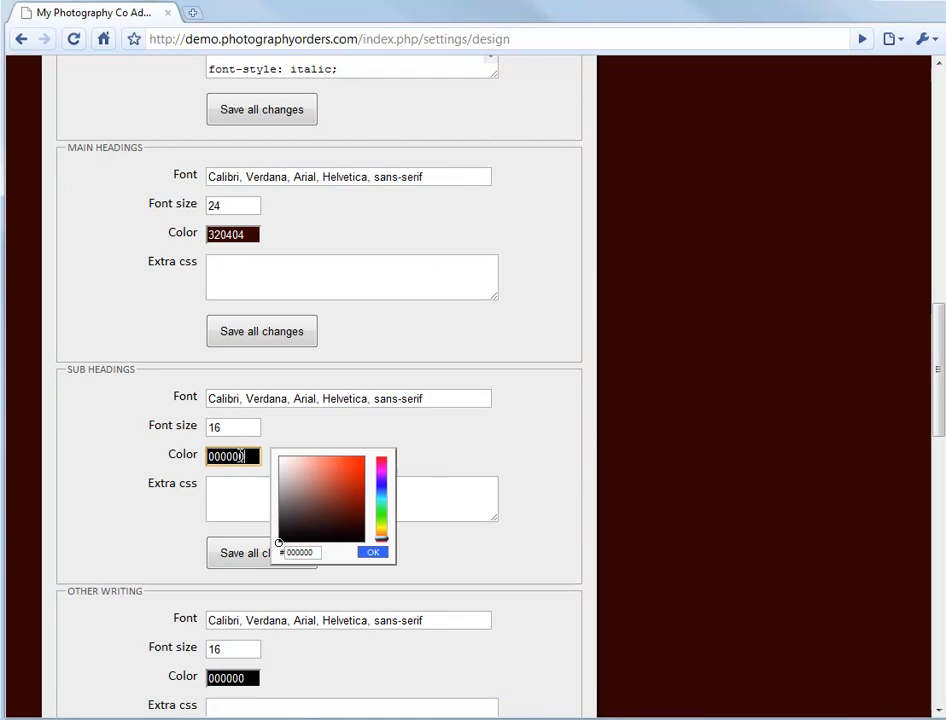
{"action": "left_click_drag", "start_coordinate": [318, 553], "coordinate": [280, 553]}
{"action": "key", "text": "ctrl+v"}
{"action": "left_click", "coordinate": [373, 553]}
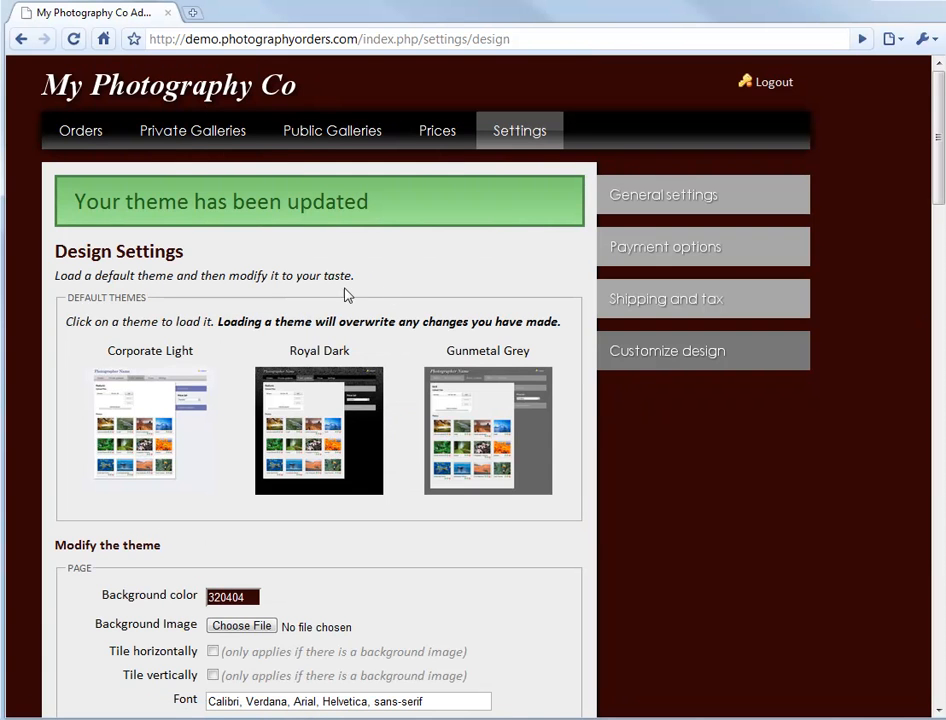
- Examine the Other Writing and Navigation settings, including the navigation text color, and compare them with the site's navigation bar
{"action": "scroll", "coordinate": [335, 297], "scroll_direction": "down", "scroll_amount": 9}
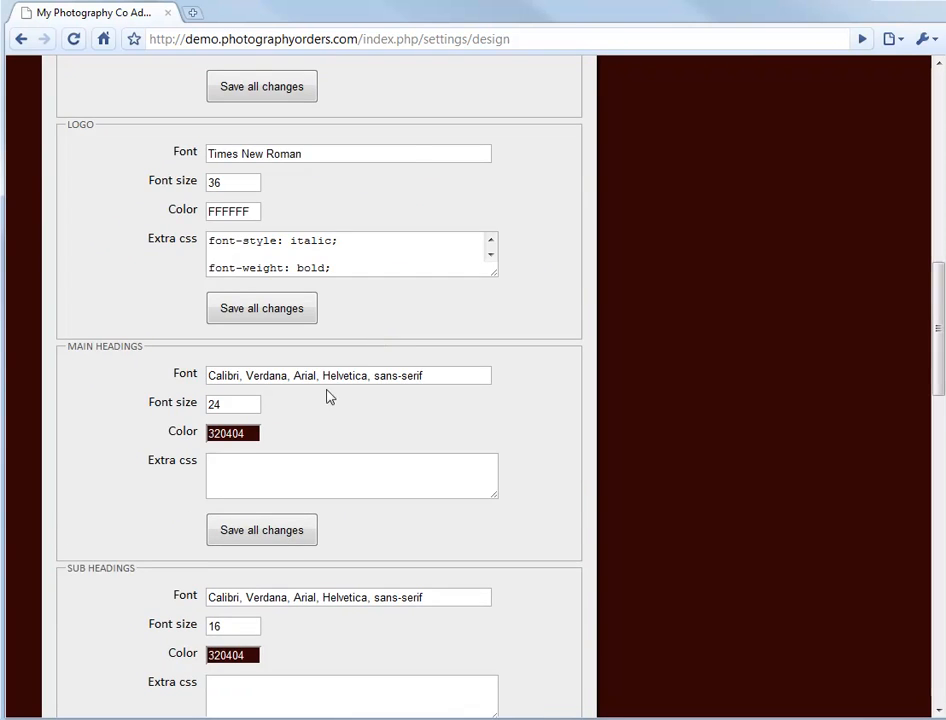
{"action": "scroll", "coordinate": [332, 376], "scroll_direction": "down", "scroll_amount": 6}
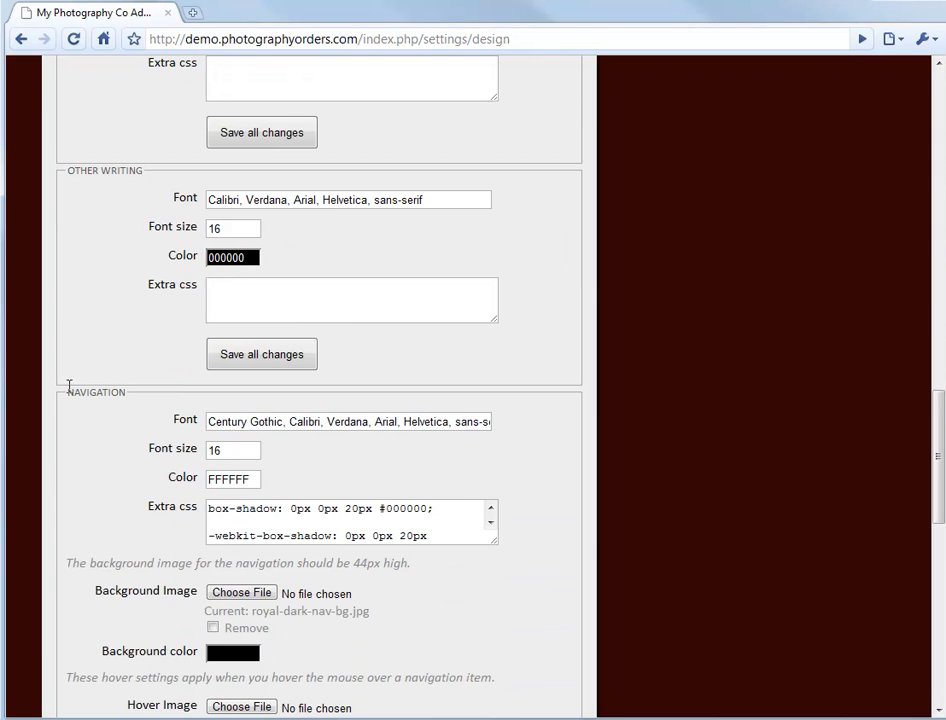
{"action": "left_click", "coordinate": [230, 479]}
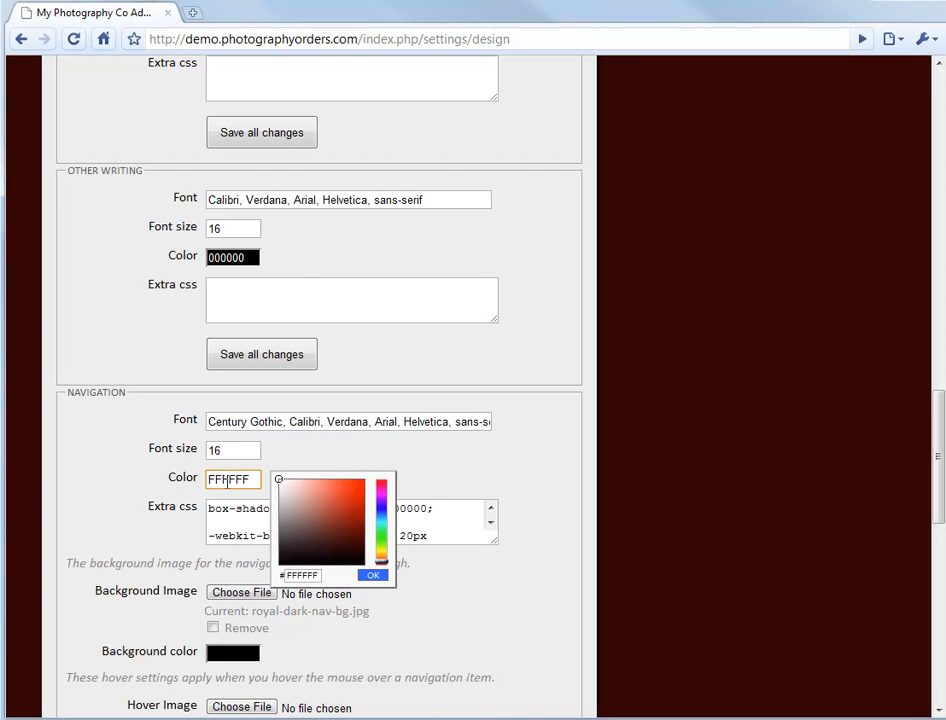
{"action": "left_click", "coordinate": [229, 480]}
{"action": "left_click", "coordinate": [291, 451]}
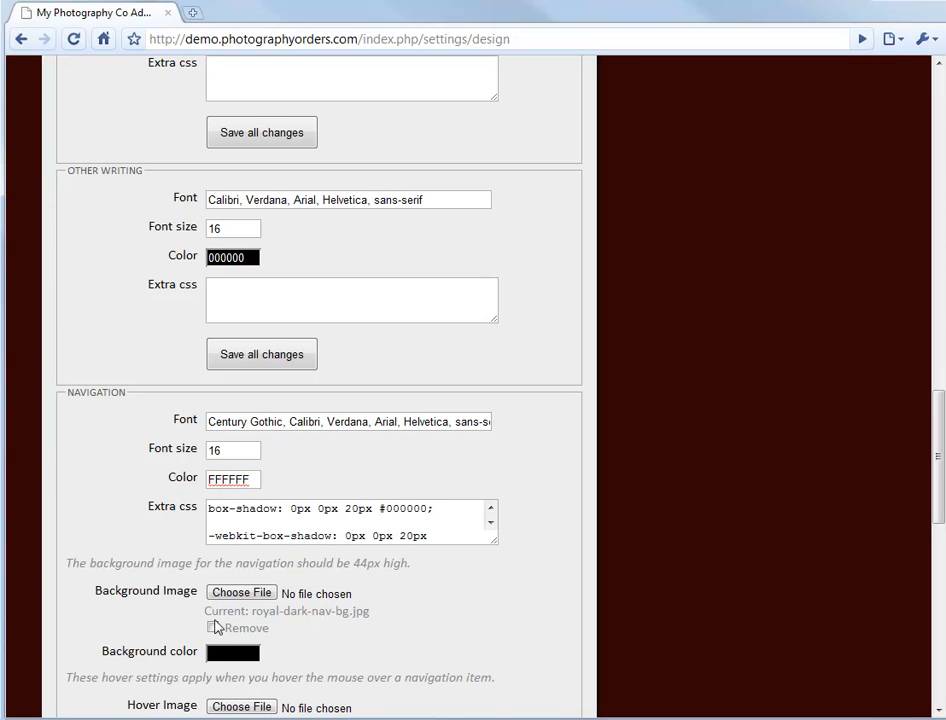
{"action": "scroll", "coordinate": [220, 600], "scroll_direction": "down", "scroll_amount": 1}
{"action": "scroll", "coordinate": [308, 555], "scroll_direction": "up", "scroll_amount": 10}
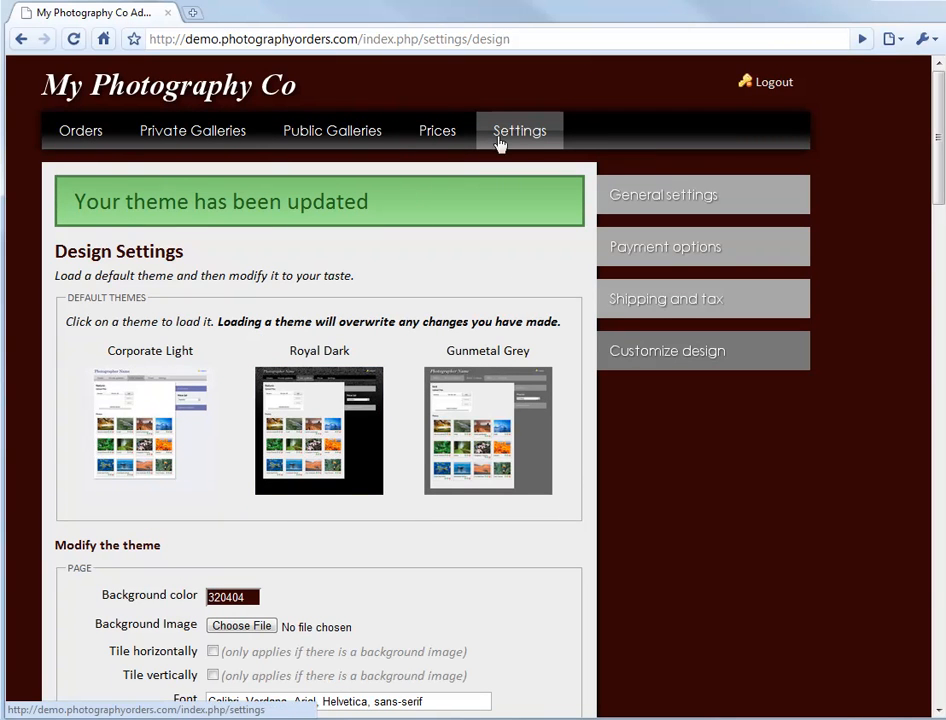
- Mark the navigation's background, hover and active images for removal
{"action": "scroll", "coordinate": [365, 627], "scroll_direction": "down", "scroll_amount": 12}
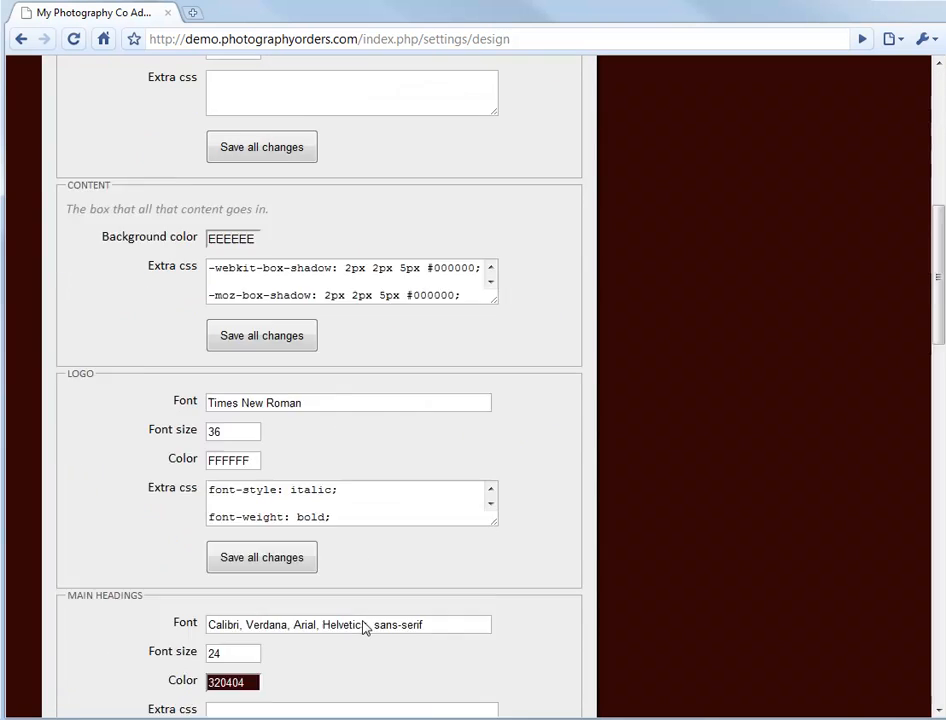
{"action": "left_click", "coordinate": [213, 562]}
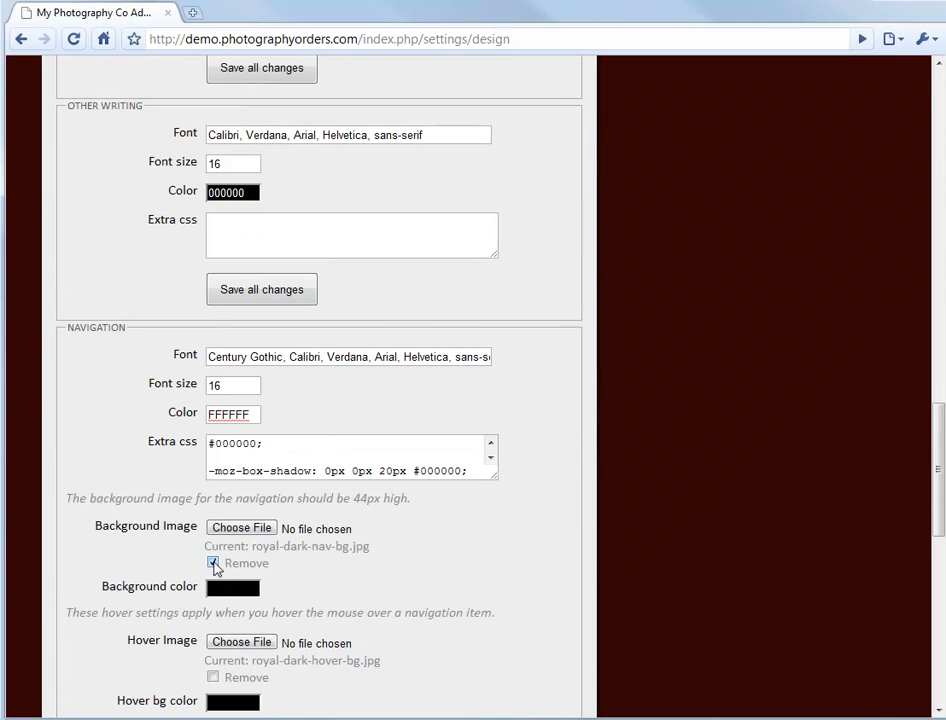
{"action": "scroll", "coordinate": [240, 566], "scroll_direction": "down", "scroll_amount": 2}
{"action": "left_click", "coordinate": [212, 481]}
{"action": "left_click", "coordinate": [213, 594]}
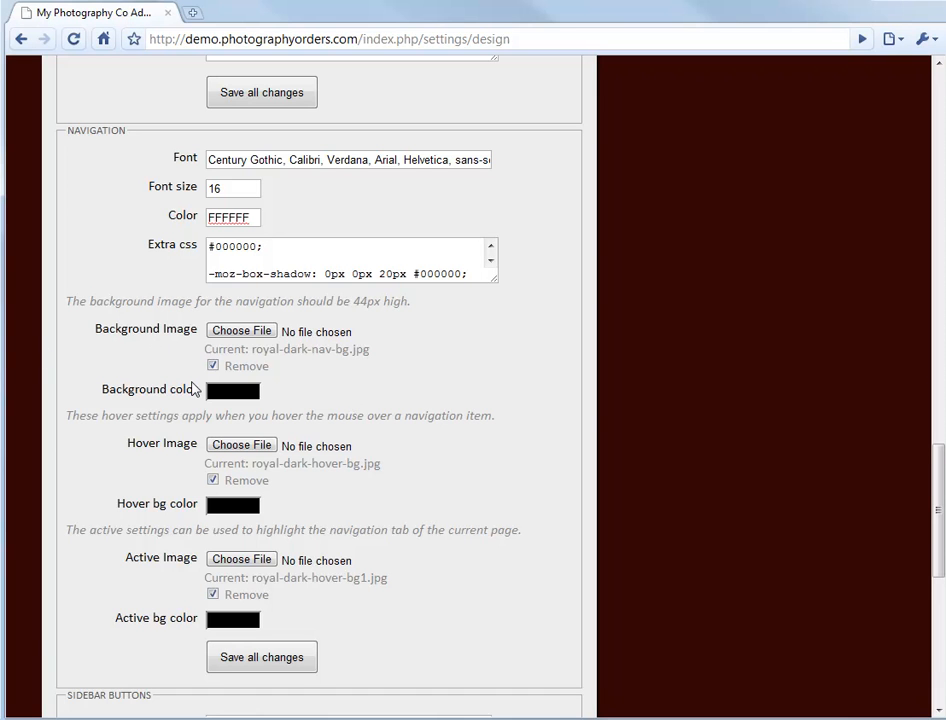
- Check the navigation bar's active and hover tabs, and set the navigation background color to the red 6C1212
{"action": "left_click_drag", "start_coordinate": [930, 474], "coordinate": [940, 84]}
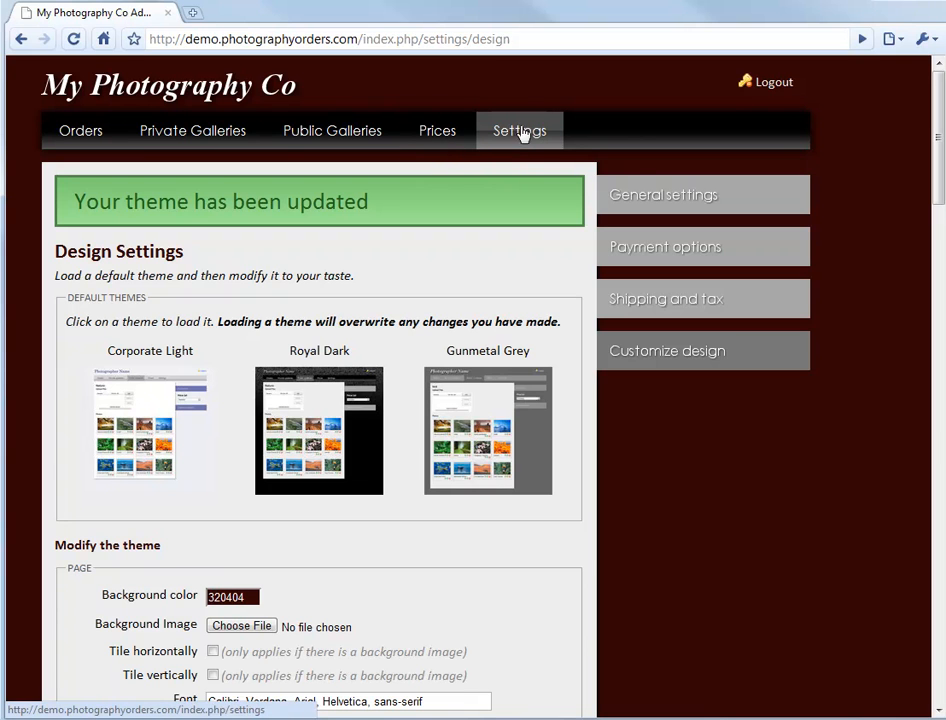
{"action": "mouse_move", "coordinate": [938, 144]}
{"action": "left_mouse_down"}
{"action": "mouse_move", "coordinate": [936, 210]}
{"action": "mouse_move", "coordinate": [923, 131]}
{"action": "left_mouse_up"}
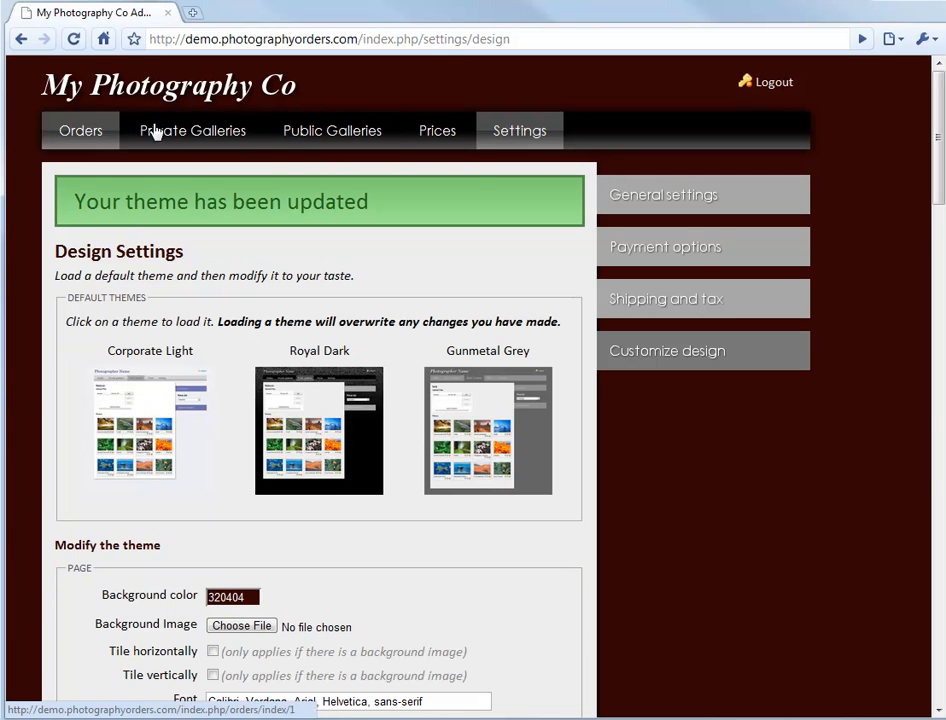
{"action": "scroll", "coordinate": [507, 372], "scroll_direction": "down", "scroll_amount": 10}
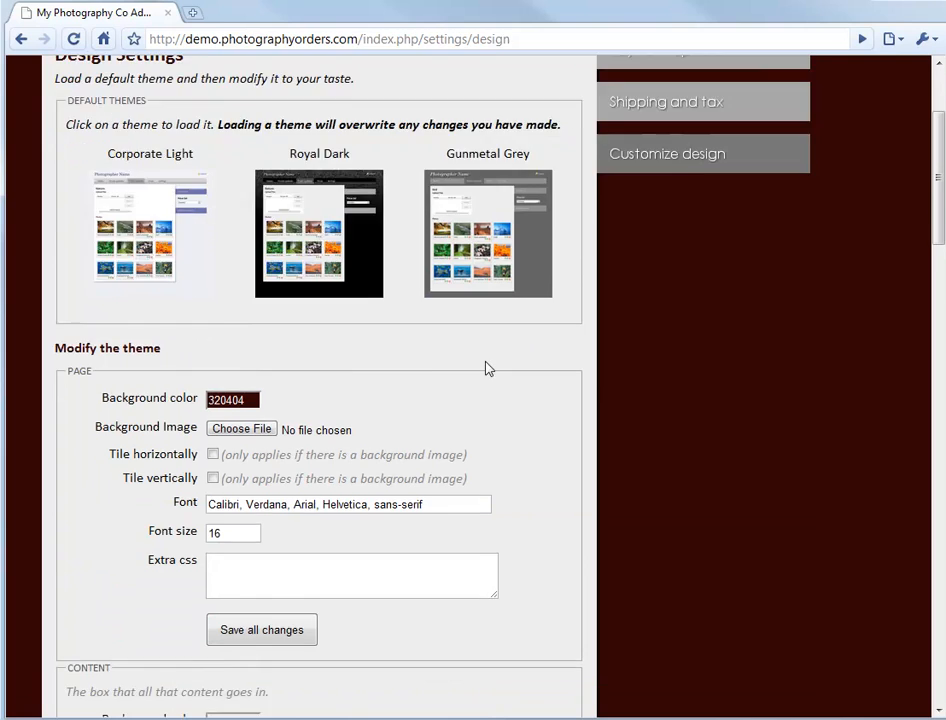
{"action": "scroll", "coordinate": [457, 368], "scroll_direction": "down", "scroll_amount": 7}
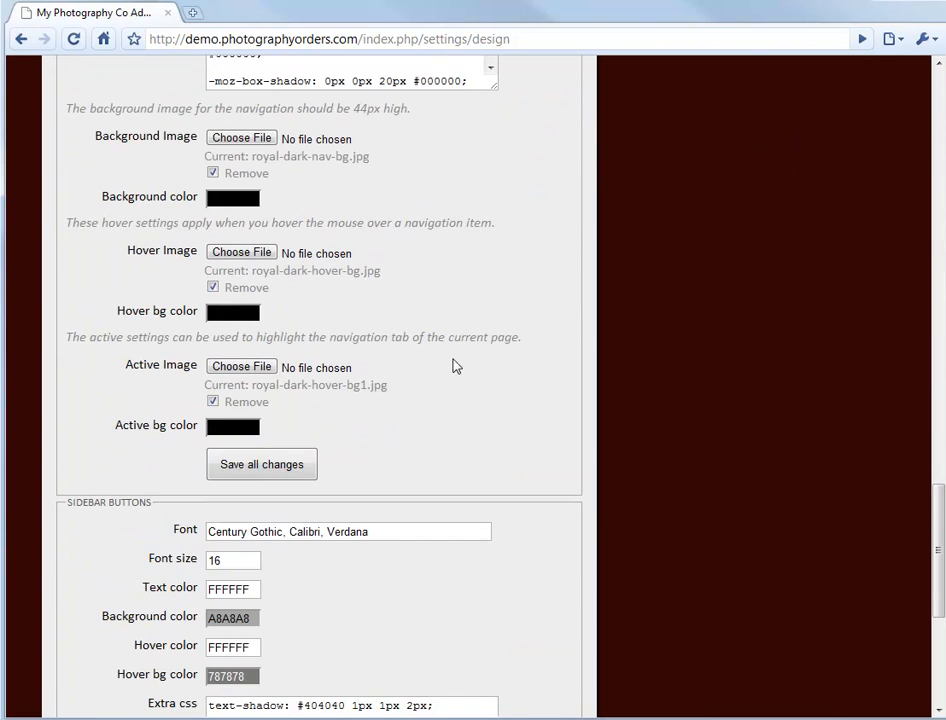
{"action": "scroll", "coordinate": [430, 365], "scroll_direction": "up", "scroll_amount": 2}
{"action": "left_click", "coordinate": [240, 366]}
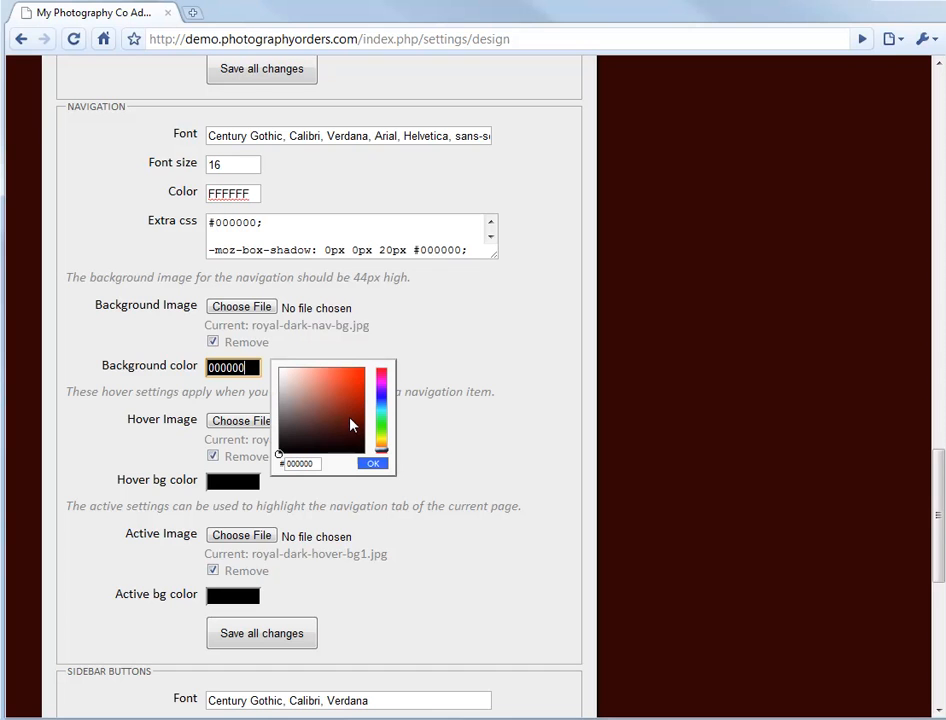
{"action": "left_click_drag", "start_coordinate": [350, 432], "coordinate": [359, 427]}
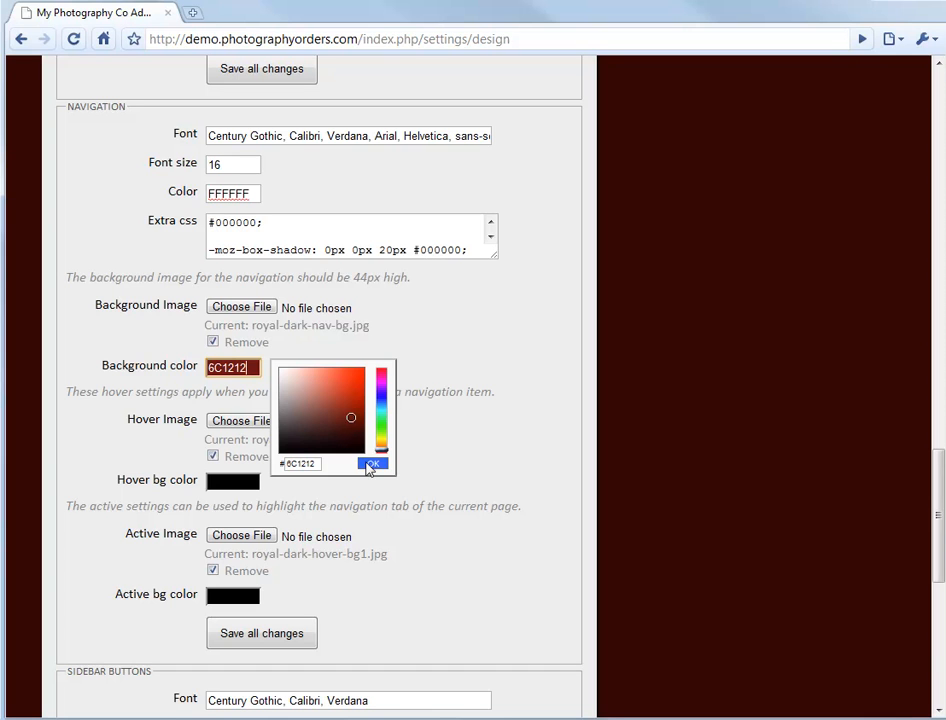
{"action": "left_click", "coordinate": [369, 464]}
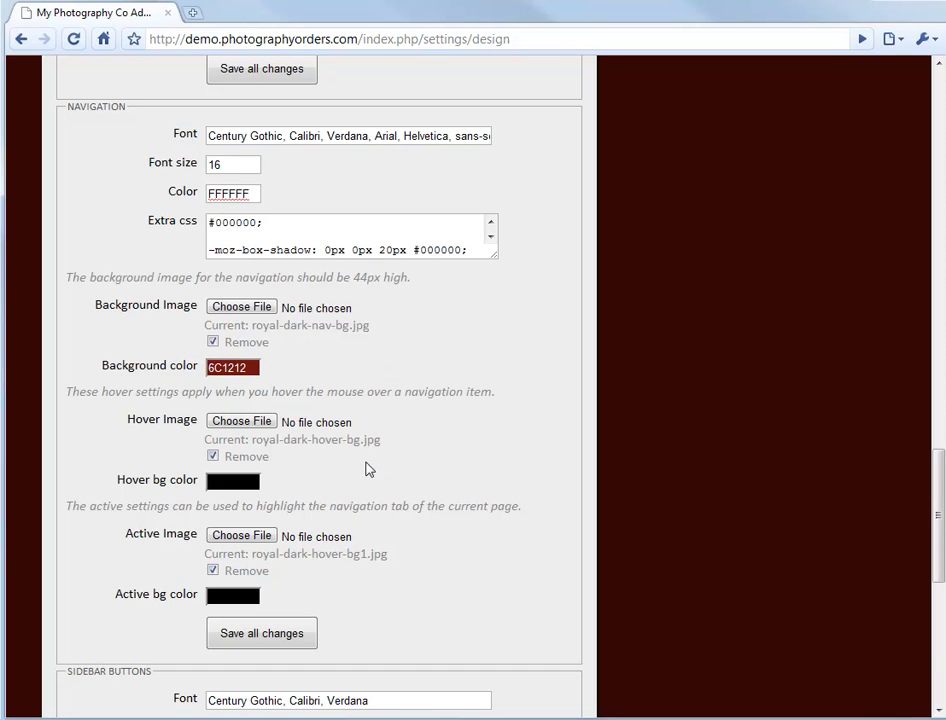
- Set the navigation's hover background color to the dark red 410707 with the color picker
{"action": "left_click", "coordinate": [232, 483]}
{"action": "left_click", "coordinate": [358, 549]}
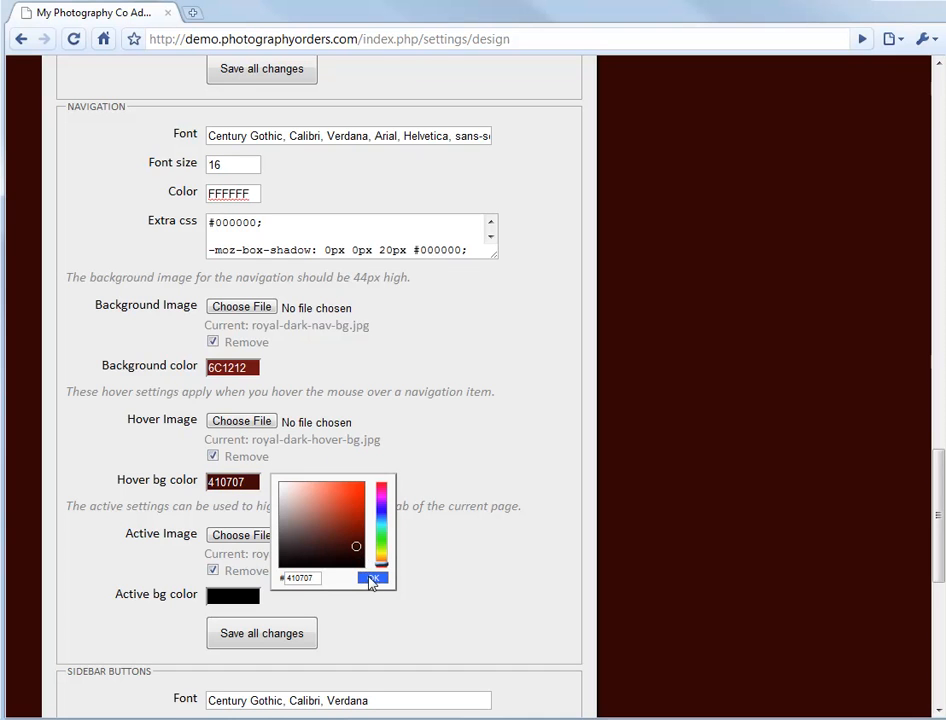
{"action": "left_click", "coordinate": [370, 579]}
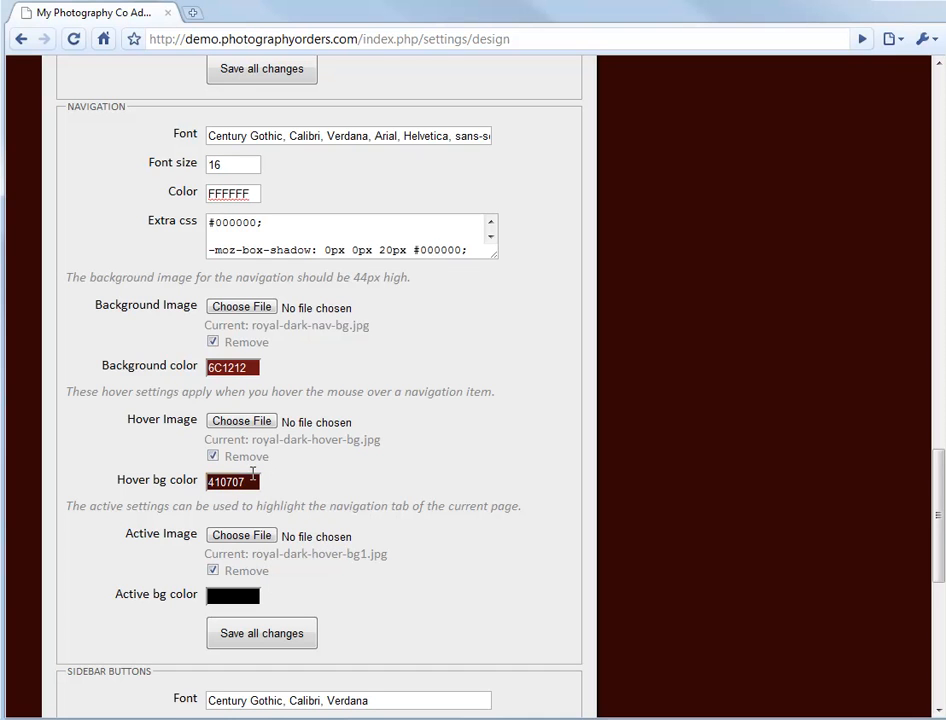
- Copy the hover color 410707 to the navigation's active background color and save all changes
{"action": "left_click_drag", "start_coordinate": [253, 480], "coordinate": [196, 460]}
{"action": "key", "text": "ctrl+c"}
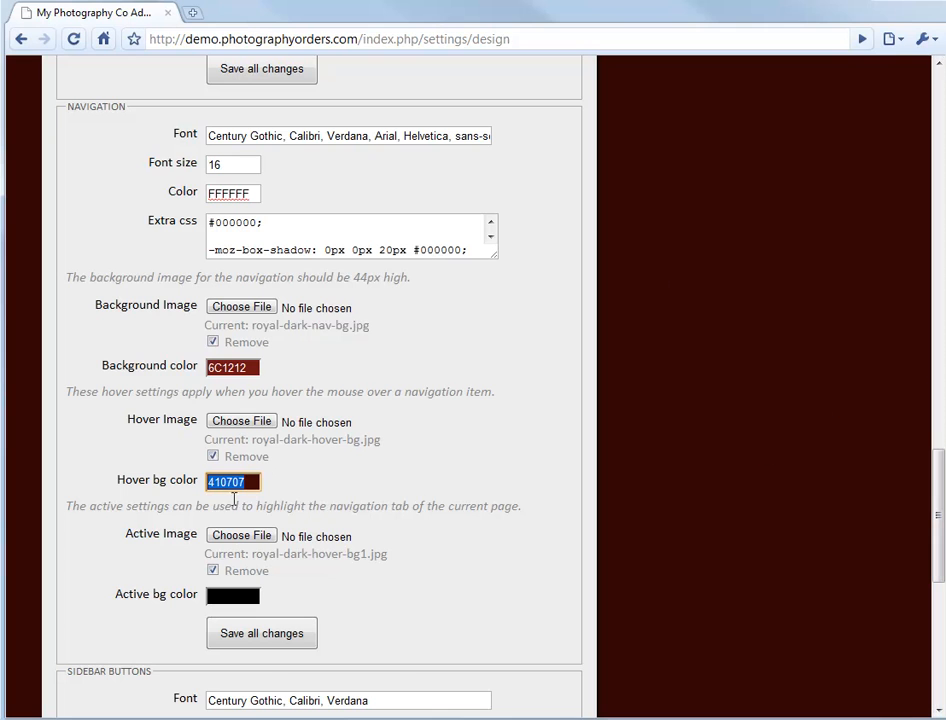
{"action": "left_click", "coordinate": [228, 597]}
{"action": "double_click", "coordinate": [300, 691]}
{"action": "key", "text": "ctrl+v"}
{"action": "left_click", "coordinate": [378, 693]}
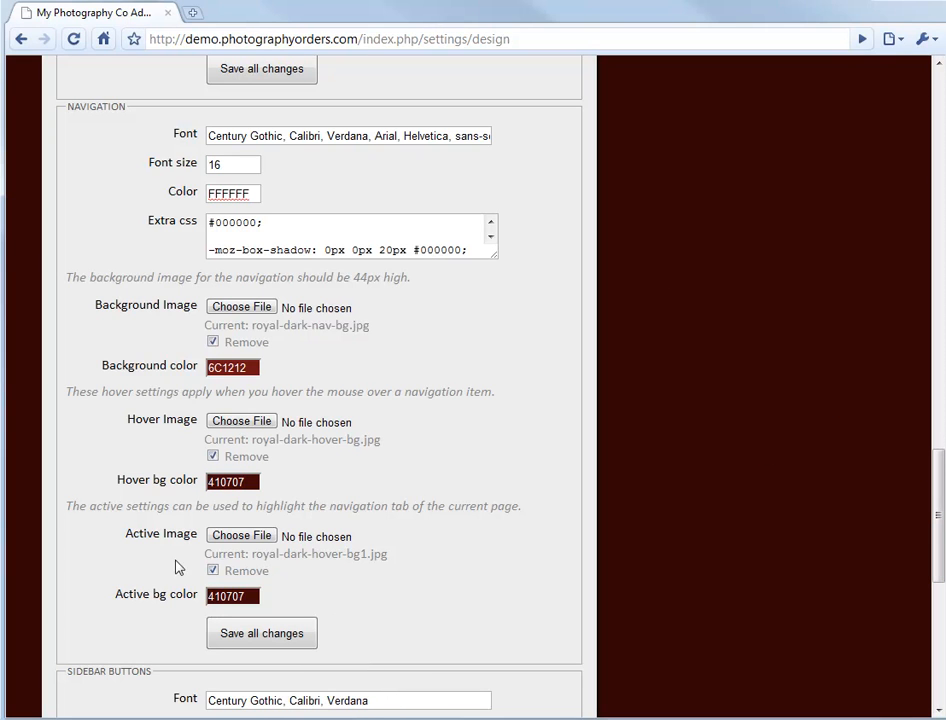
{"action": "left_click", "coordinate": [292, 640]}
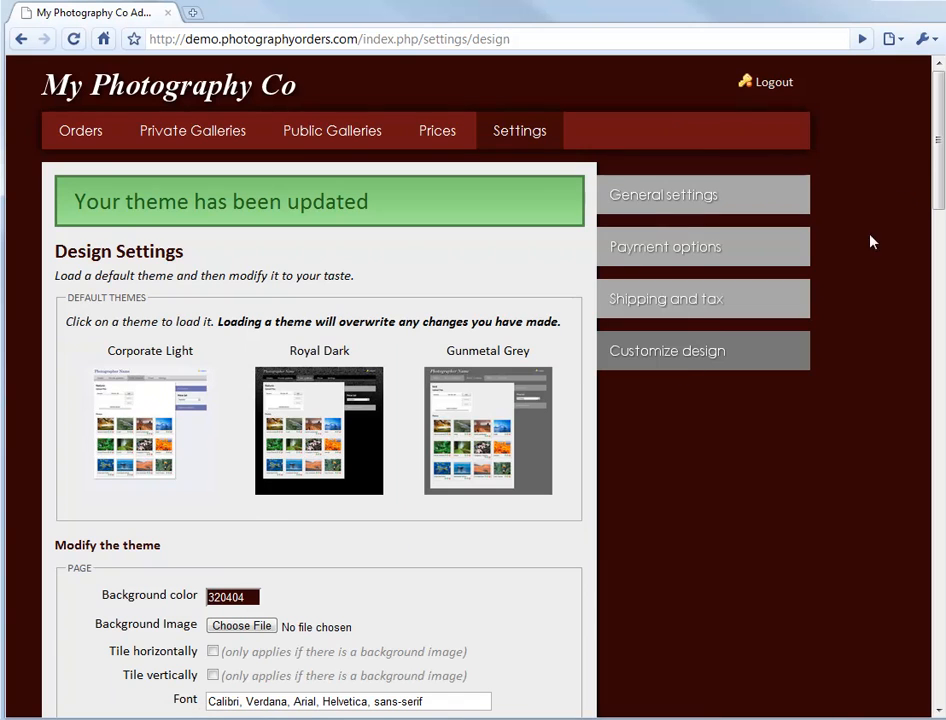
- Copy the navigation background color 6C1212 and apply it as the Sidebar Buttons background color
{"action": "left_click_drag", "start_coordinate": [940, 145], "coordinate": [913, 573]}
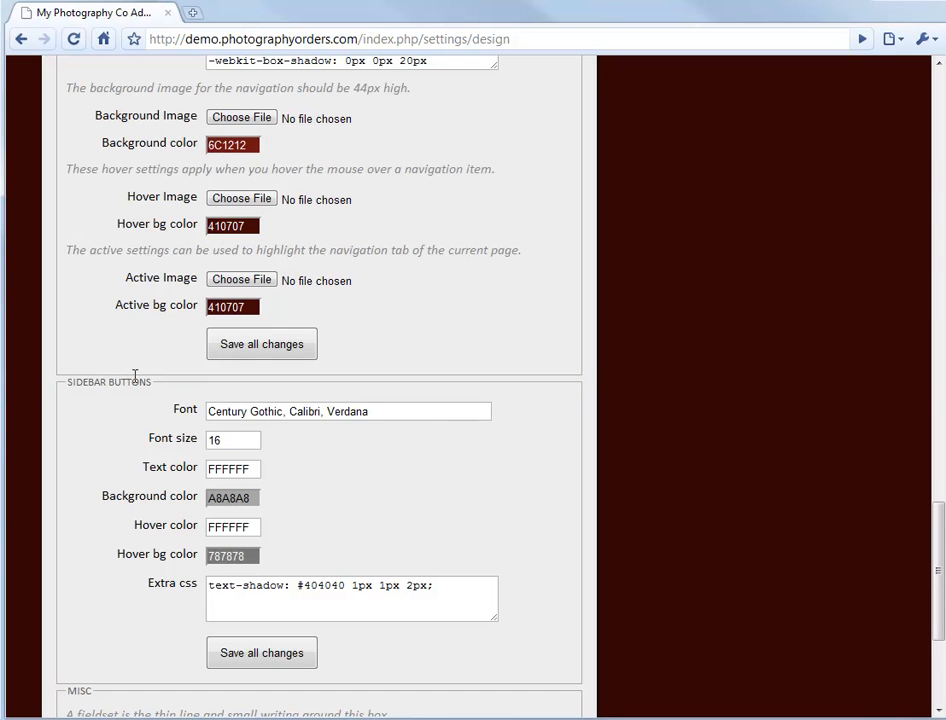
{"action": "double_click", "coordinate": [240, 146]}
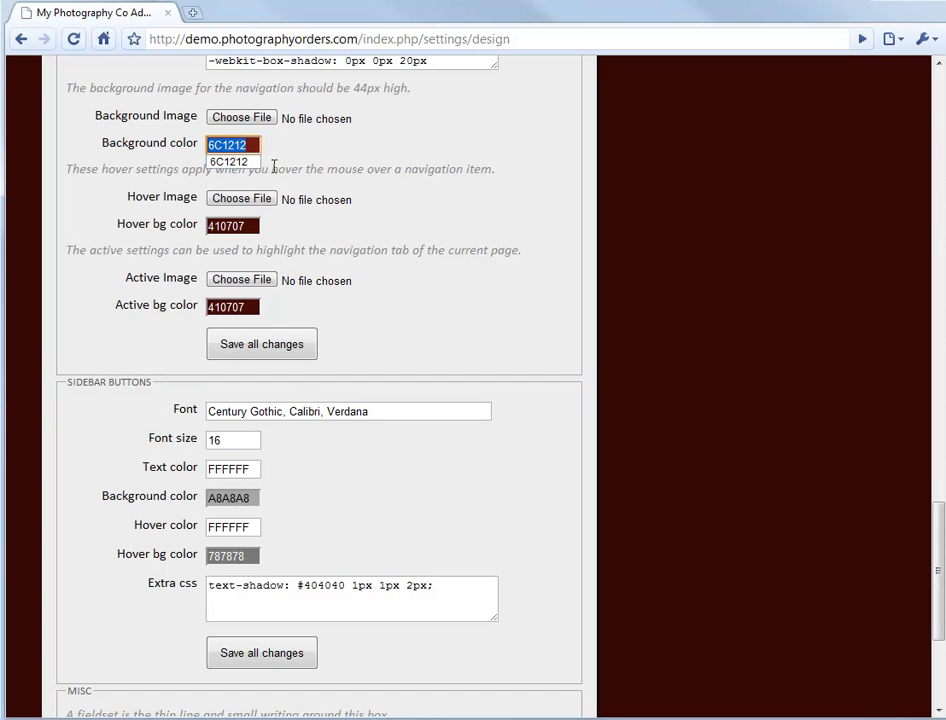
{"action": "left_click", "coordinate": [245, 145]}
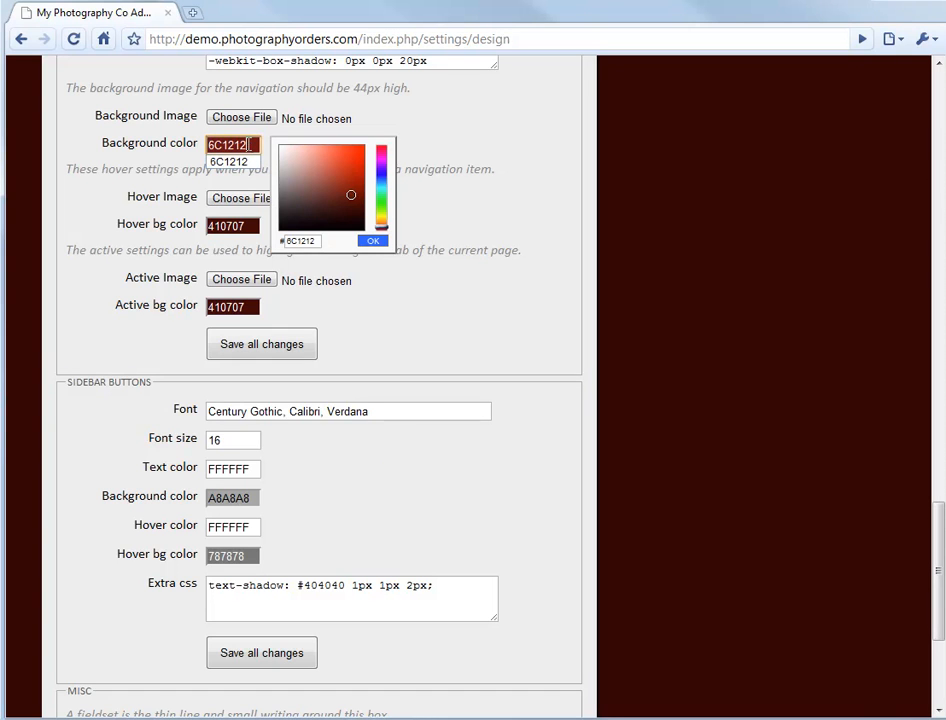
{"action": "double_click", "coordinate": [248, 145]}
{"action": "key", "text": "ctrl+c"}
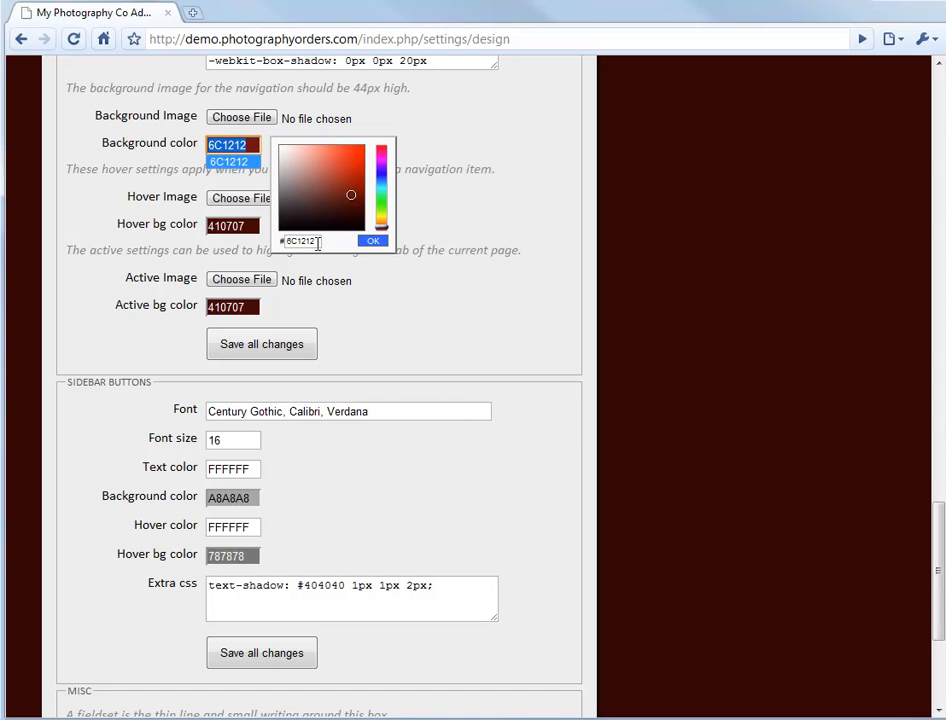
{"action": "left_click", "coordinate": [372, 330]}
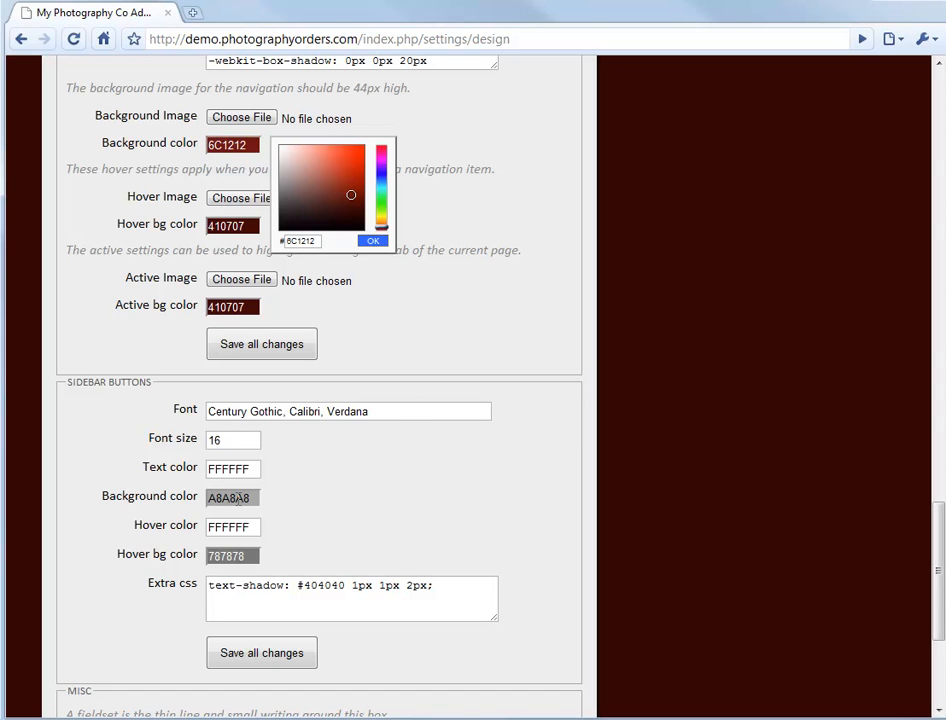
{"action": "left_click", "coordinate": [235, 499]}
{"action": "double_click", "coordinate": [306, 594]}
{"action": "key", "text": "ctrl+v"}
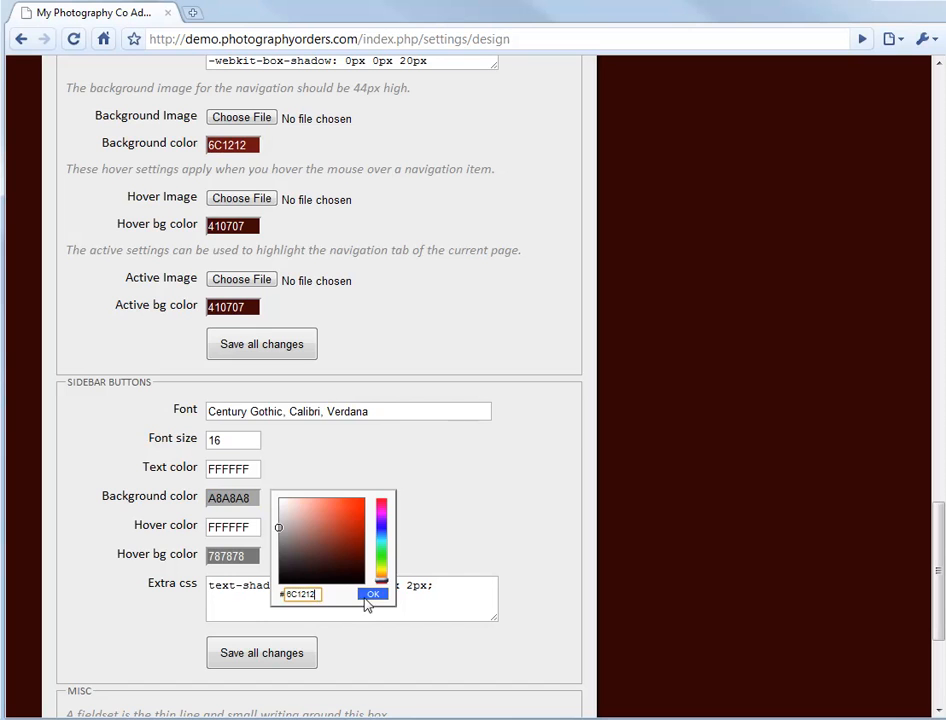
{"action": "left_click", "coordinate": [372, 594]}
- Copy the navigation hover color 410707 to the Sidebar Buttons hover background color and save all changes
{"action": "double_click", "coordinate": [228, 226]}
{"action": "key", "text": "ctrl+c"}
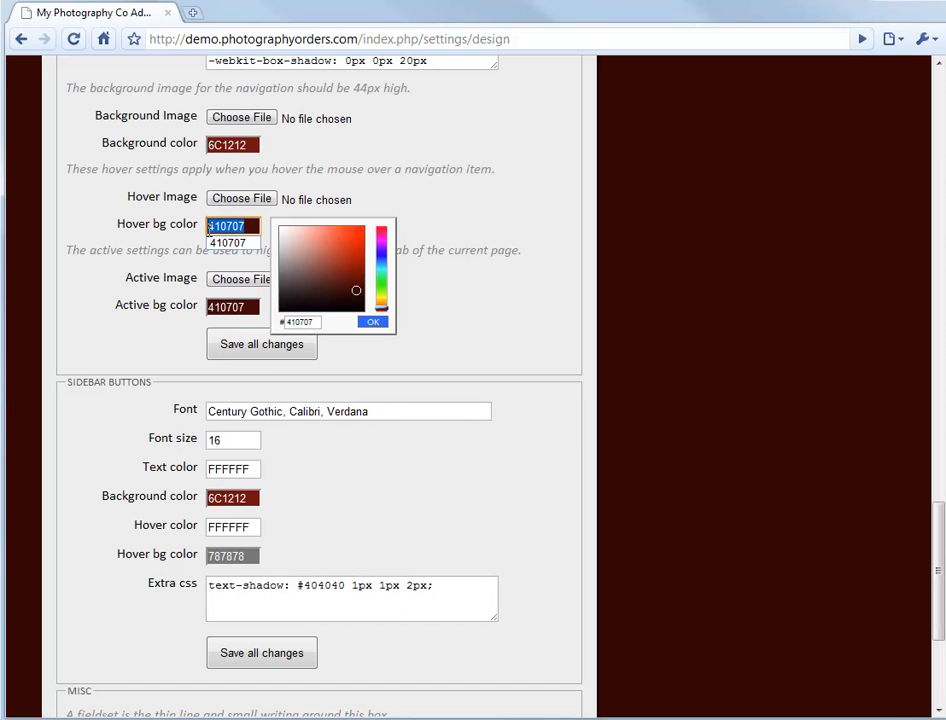
{"action": "left_click", "coordinate": [232, 556]}
{"action": "left_click_drag", "start_coordinate": [288, 653], "coordinate": [318, 655]}
{"action": "key", "text": "ctrl+v"}
{"action": "left_click", "coordinate": [372, 652]}
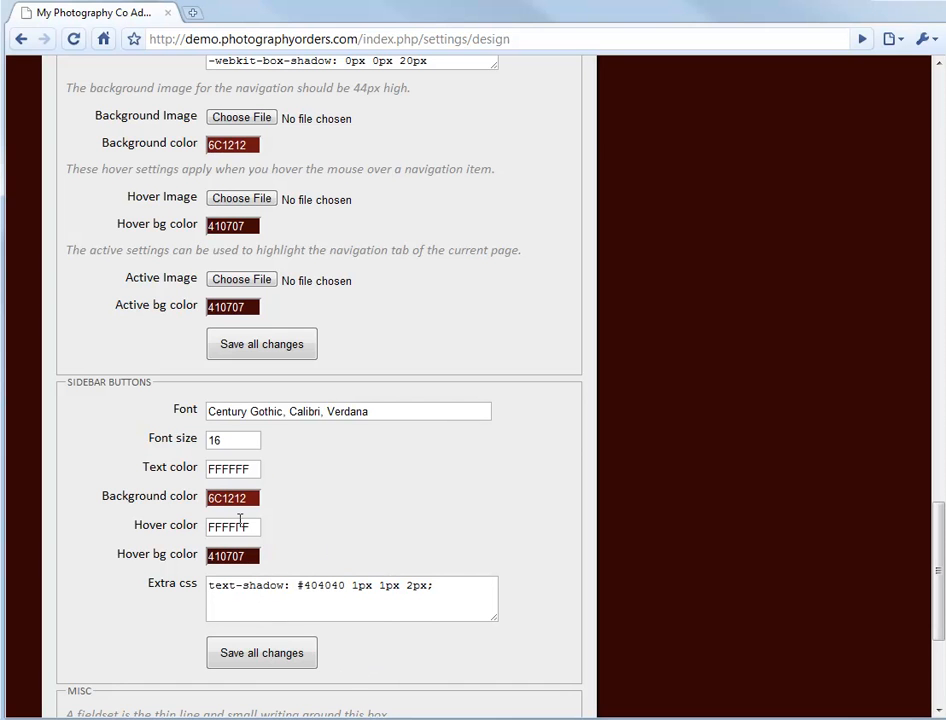
{"action": "scroll", "coordinate": [315, 497], "scroll_direction": "down", "scroll_amount": 1}
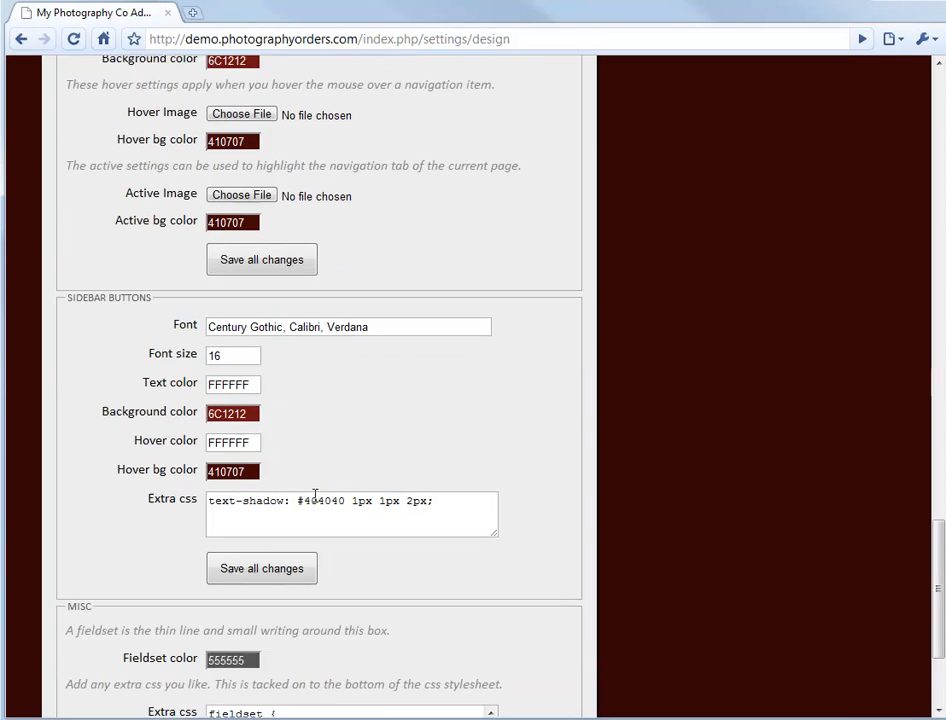
{"action": "left_click", "coordinate": [292, 540]}
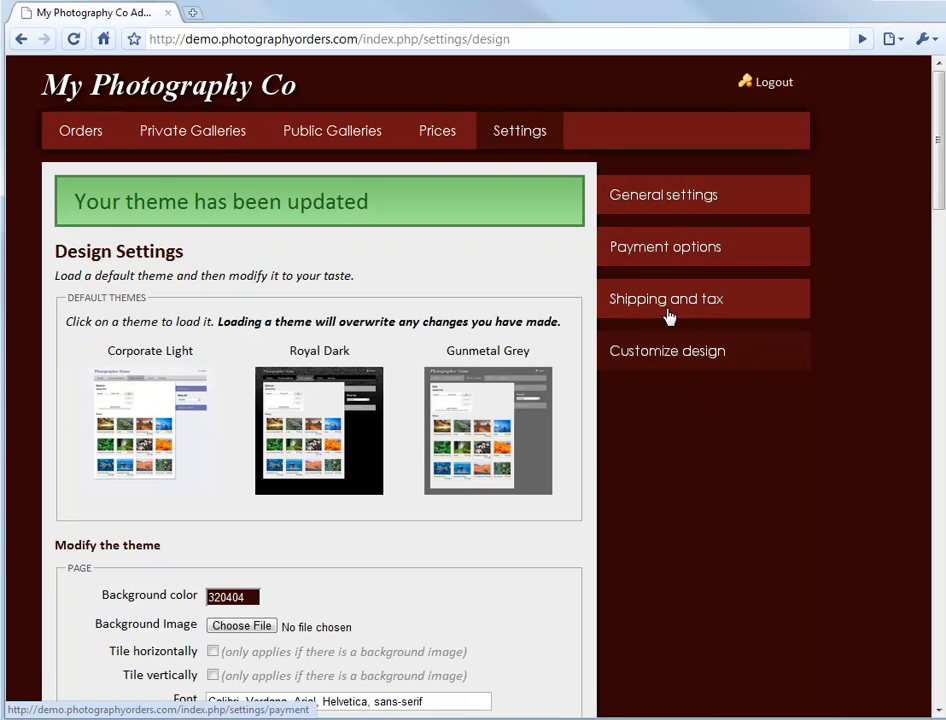
- Examine the Misc section's fieldset color and extra CSS, and review the finished design from the top of the page
{"action": "scroll", "coordinate": [500, 507], "scroll_direction": "down", "scroll_amount": 15}
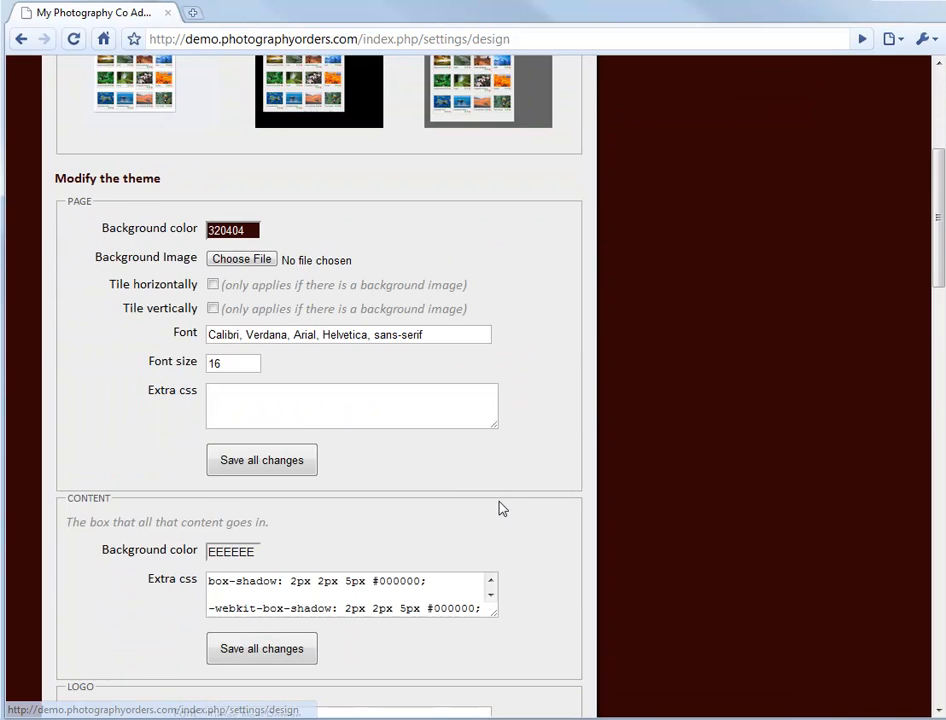
{"action": "scroll", "coordinate": [444, 495], "scroll_direction": "down", "scroll_amount": 8}
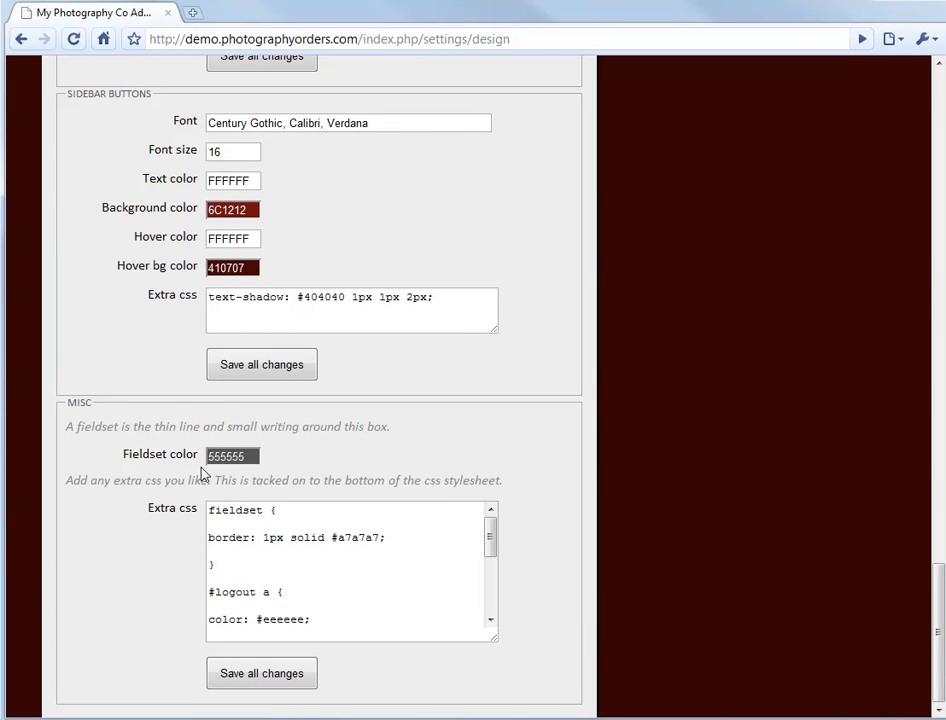
{"action": "left_click_drag", "start_coordinate": [67, 402], "coordinate": [90, 402]}
{"action": "left_click", "coordinate": [80, 401]}
{"action": "left_click", "coordinate": [88, 402]}
{"action": "left_click_drag", "start_coordinate": [492, 537], "coordinate": [498, 606]}
{"action": "scroll", "coordinate": [521, 587], "scroll_direction": "up", "scroll_amount": 10}
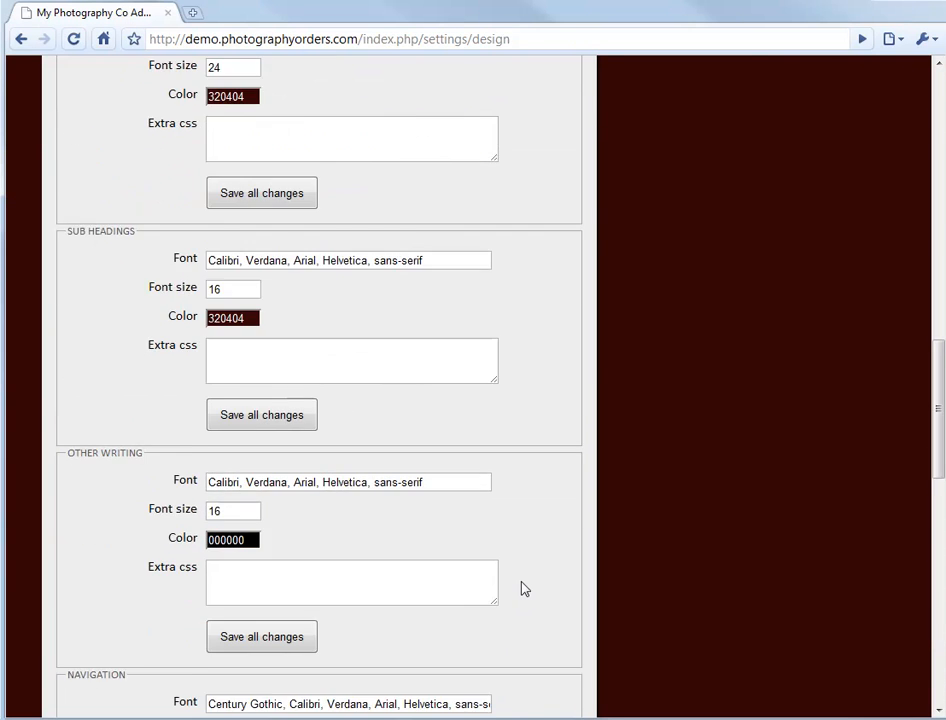
{"action": "scroll", "coordinate": [525, 589], "scroll_direction": "up", "scroll_amount": 15}
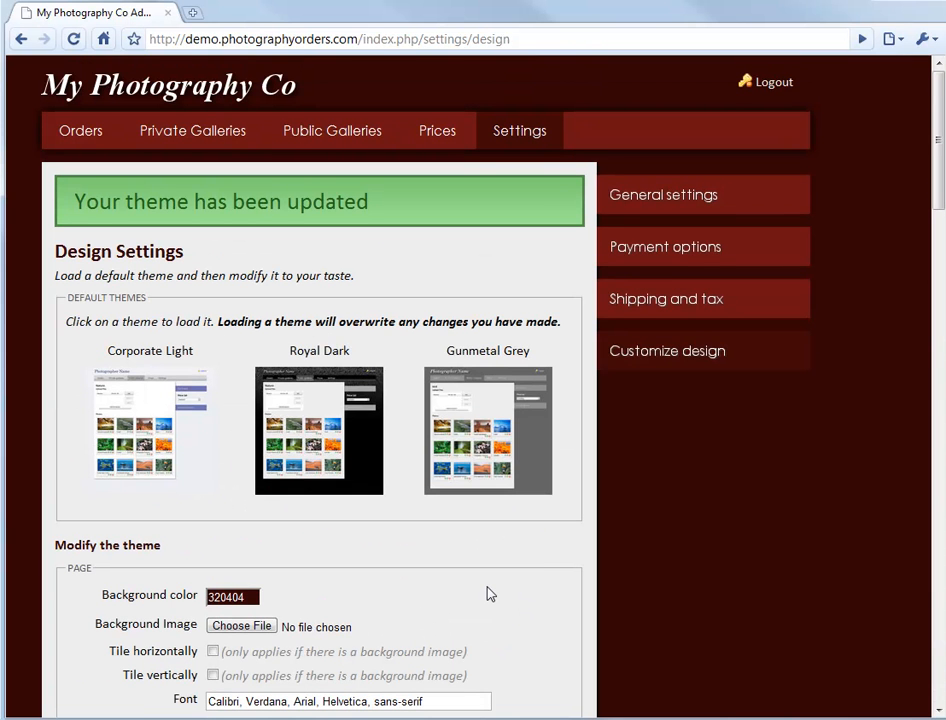